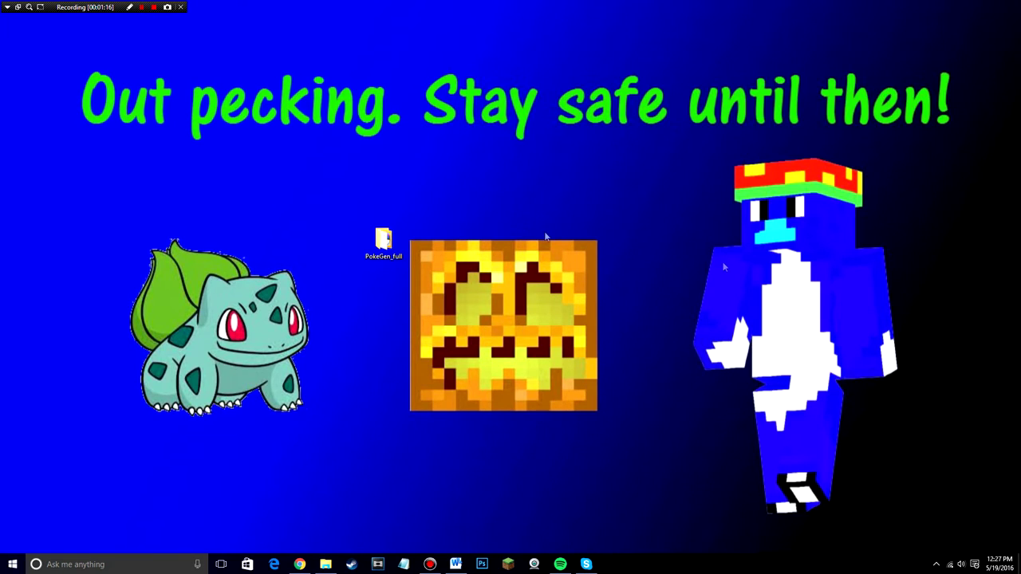
Step: Open the PokeGen_full folder and launch PokeGen.exe
left_click_drag(420, 260, 355, 230)
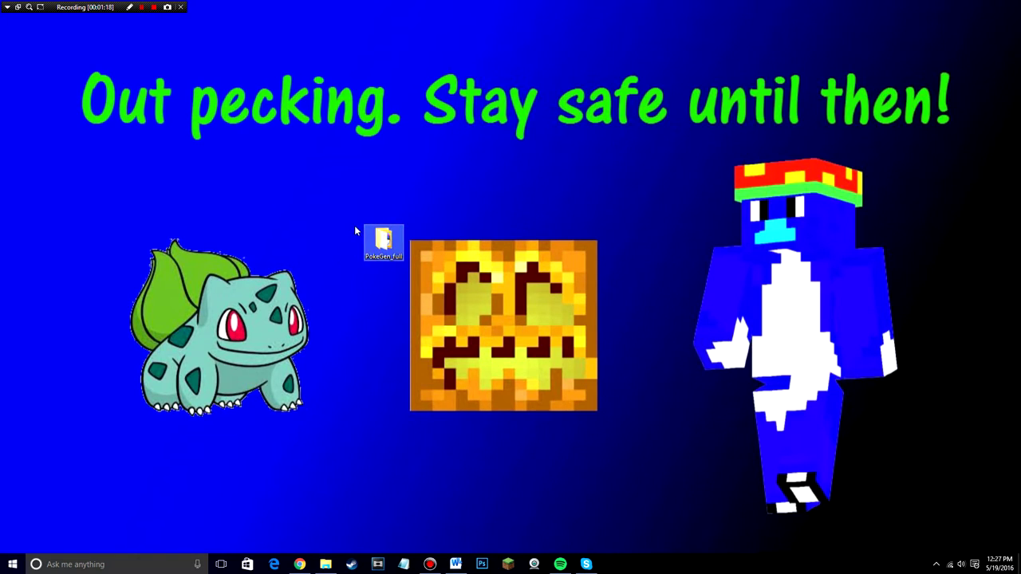
double_click(402, 233)
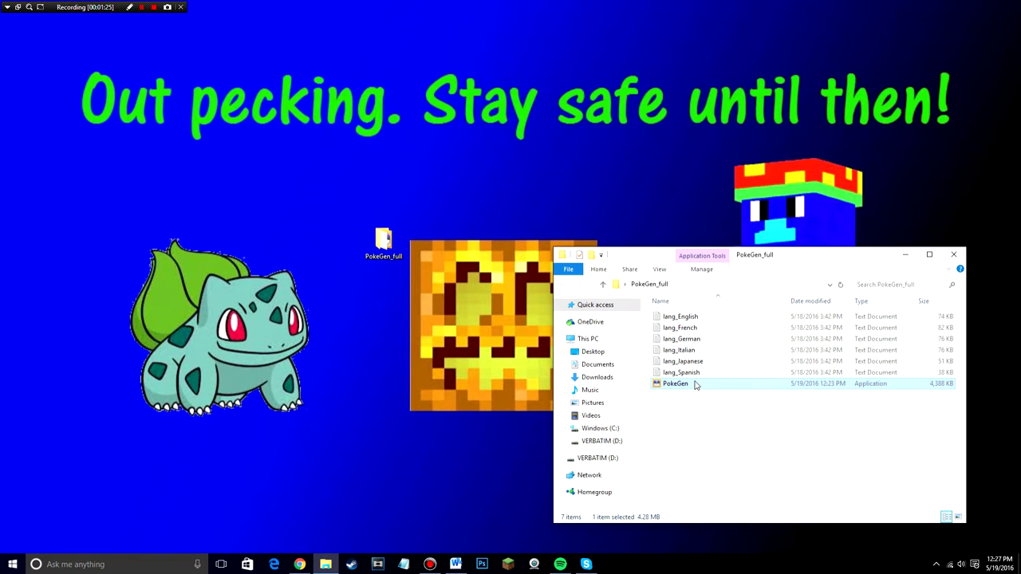
double_click(698, 385)
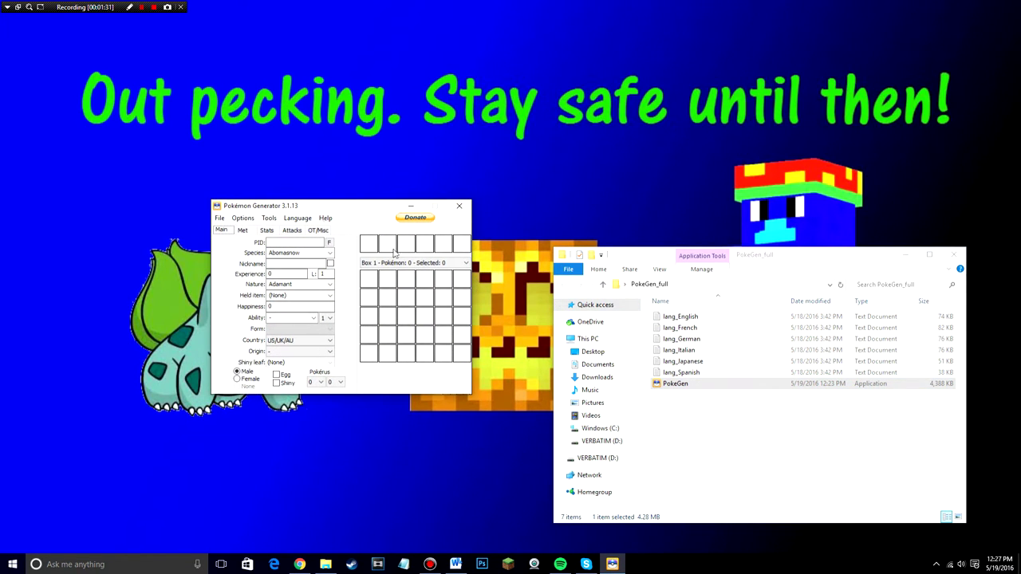
Step: Set the target game to Heart Gold/Soul Silver and tick Egg for the Abomasnow
left_click(953, 255)
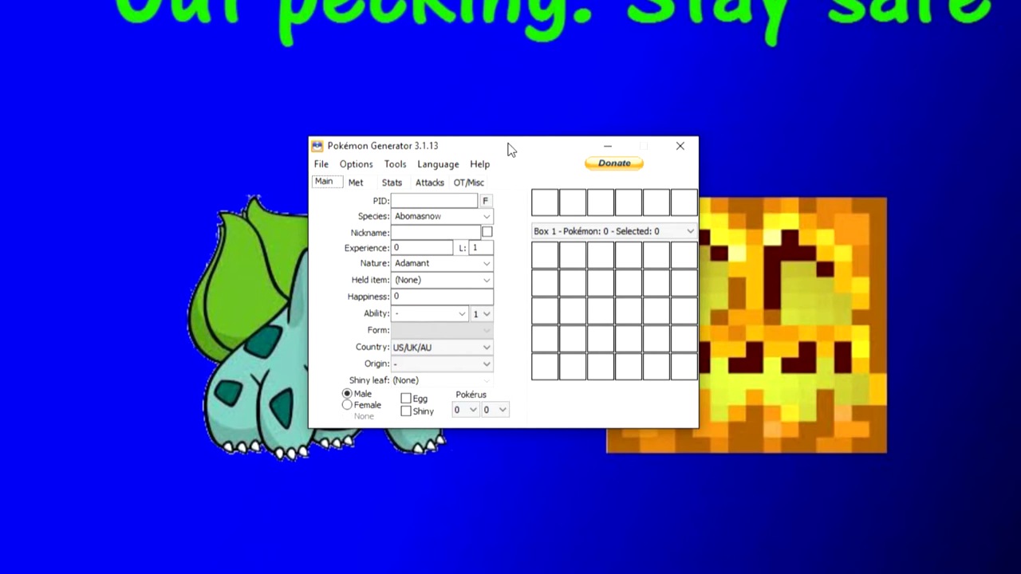
left_click(356, 164)
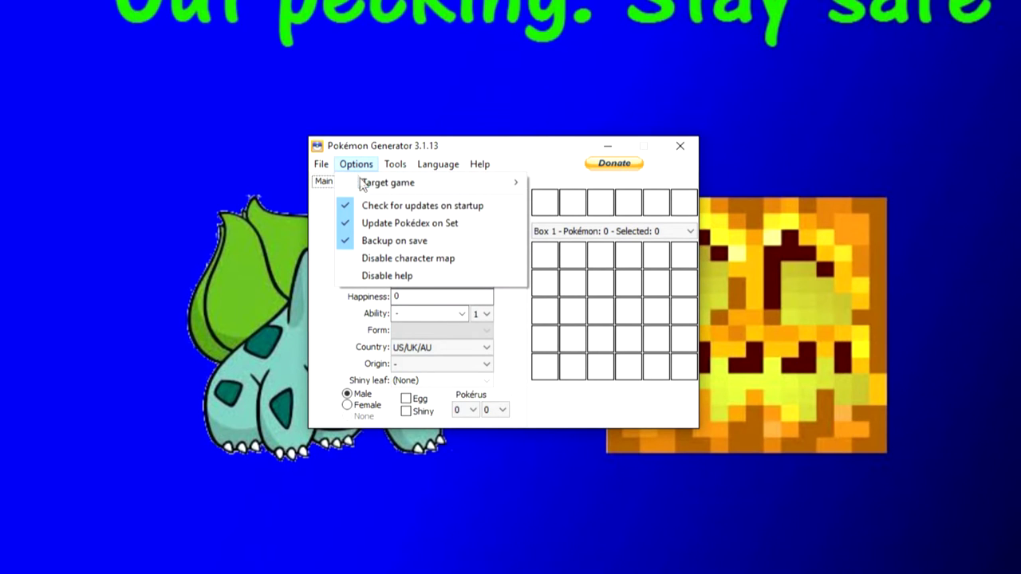
mouse_move(364, 183)
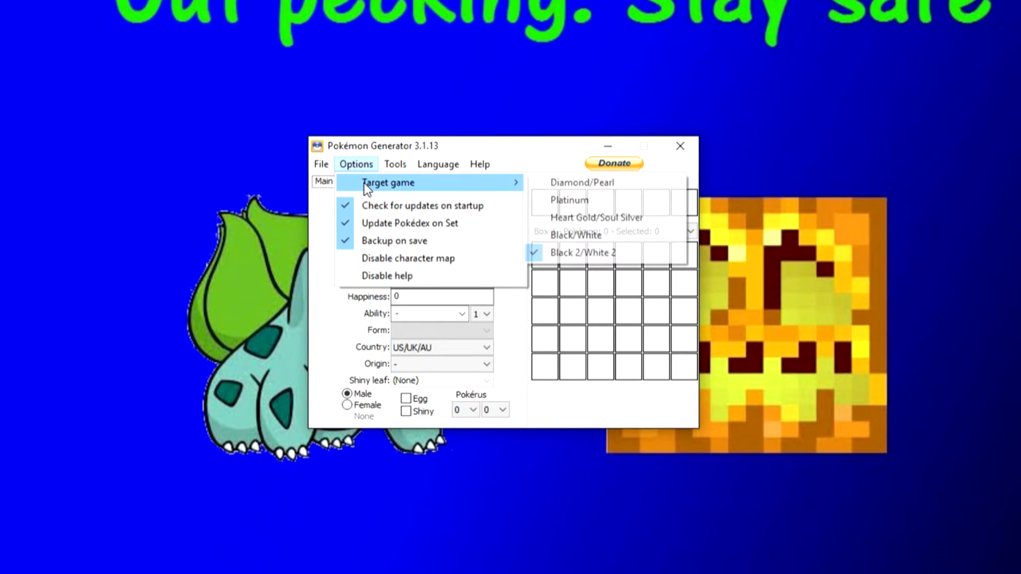
left_click(589, 217)
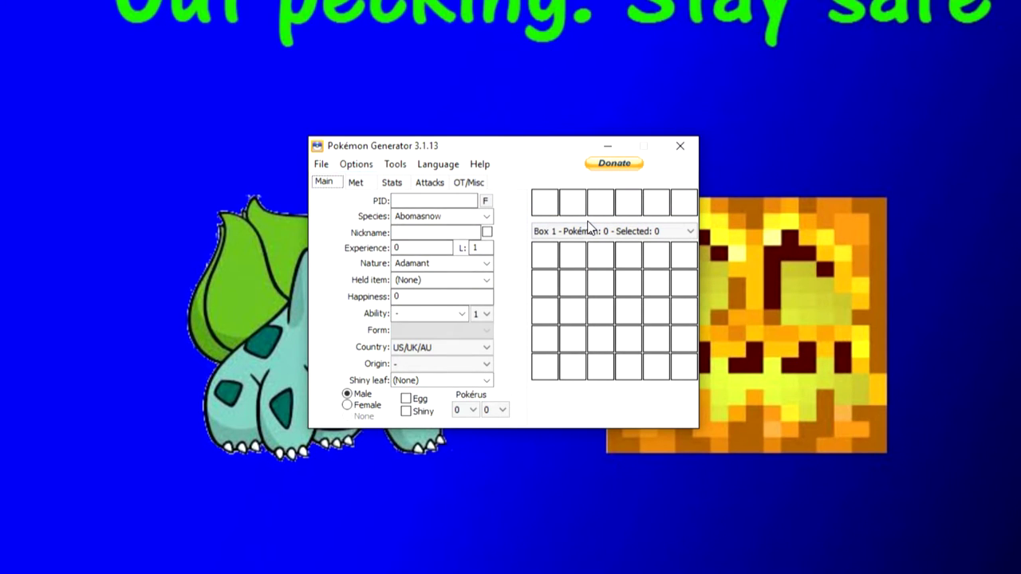
left_click(356, 164)
mouse_move(372, 183)
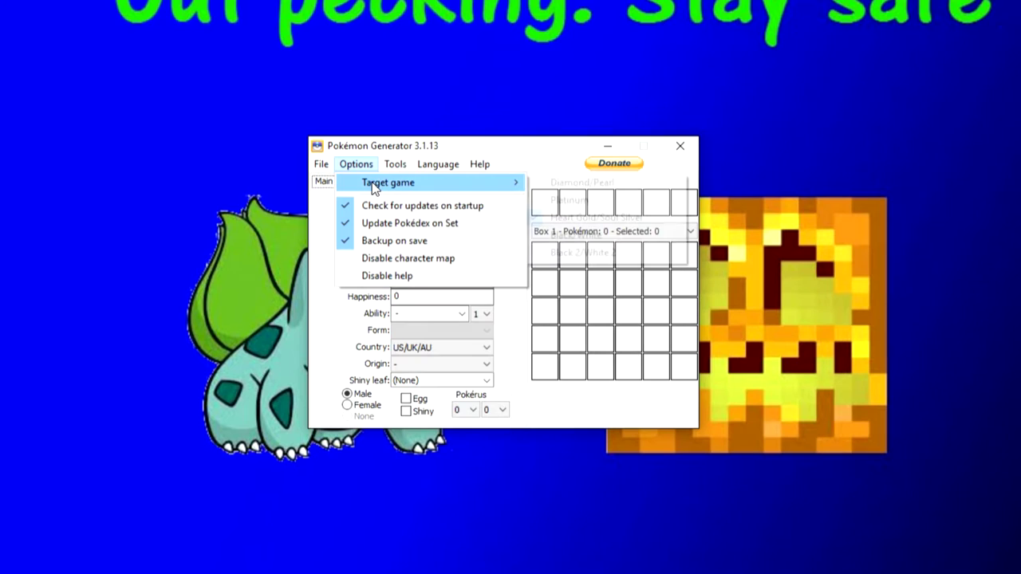
left_click(513, 336)
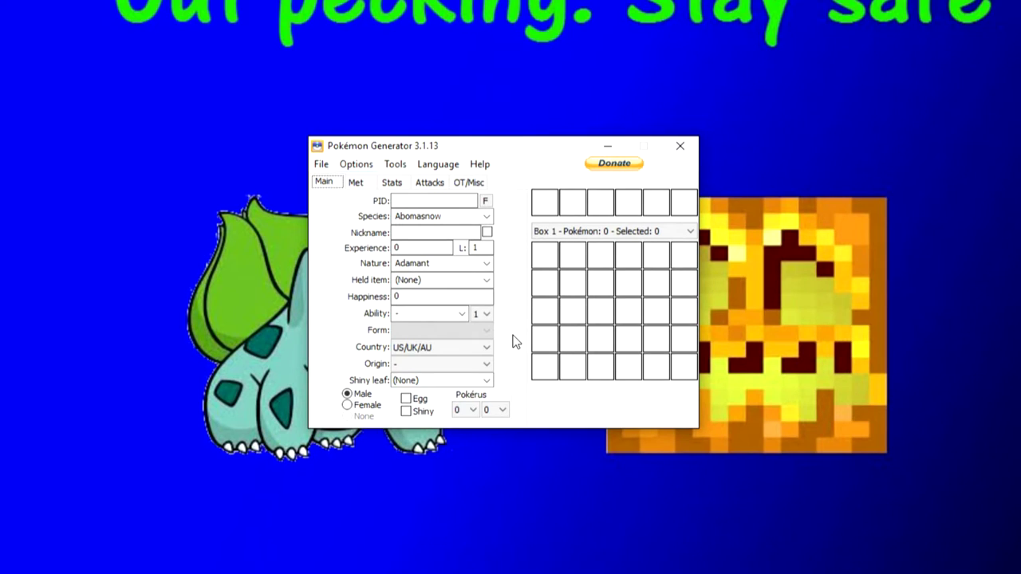
mouse_move(406, 403)
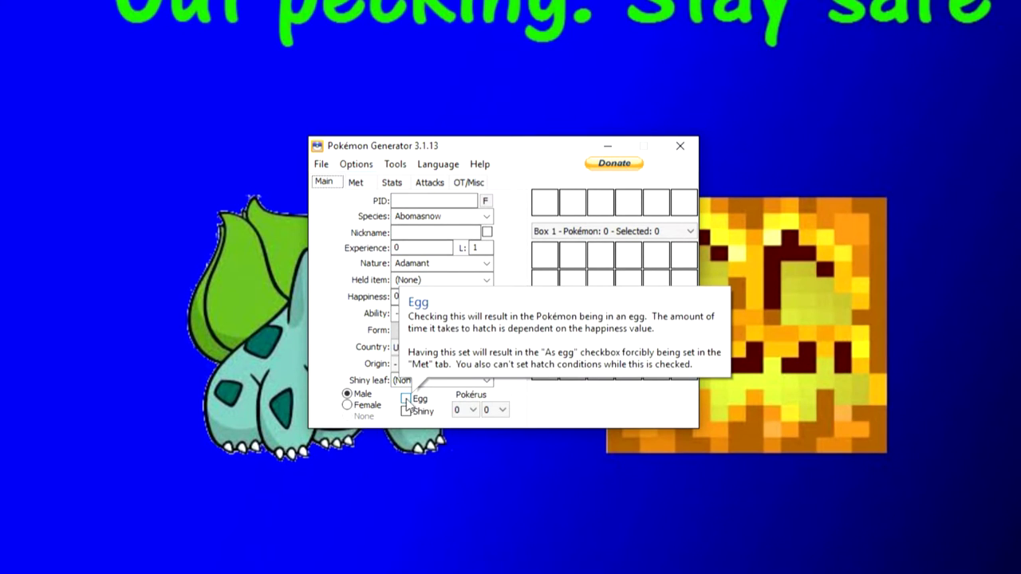
left_click(406, 399)
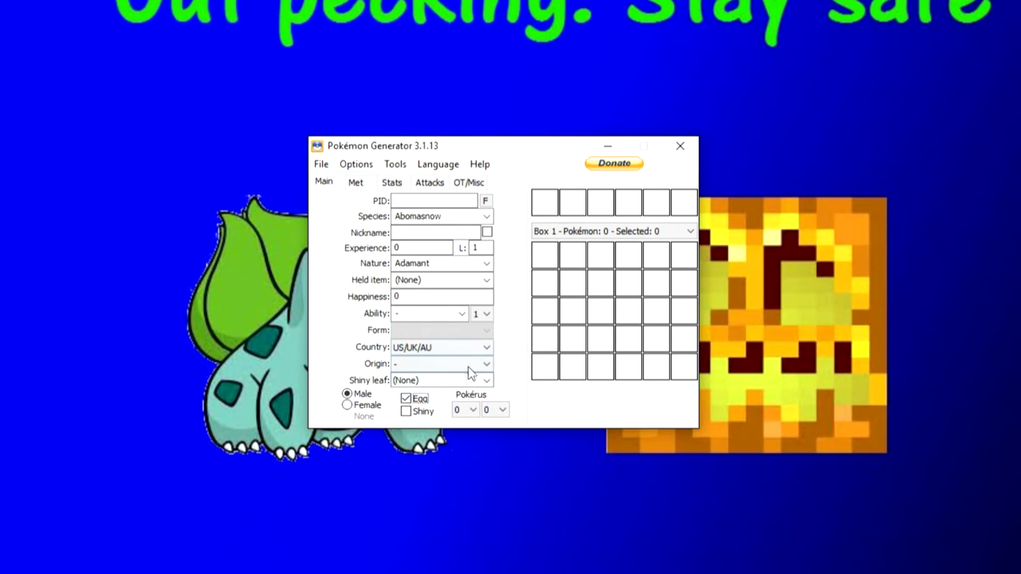
mouse_move(424, 410)
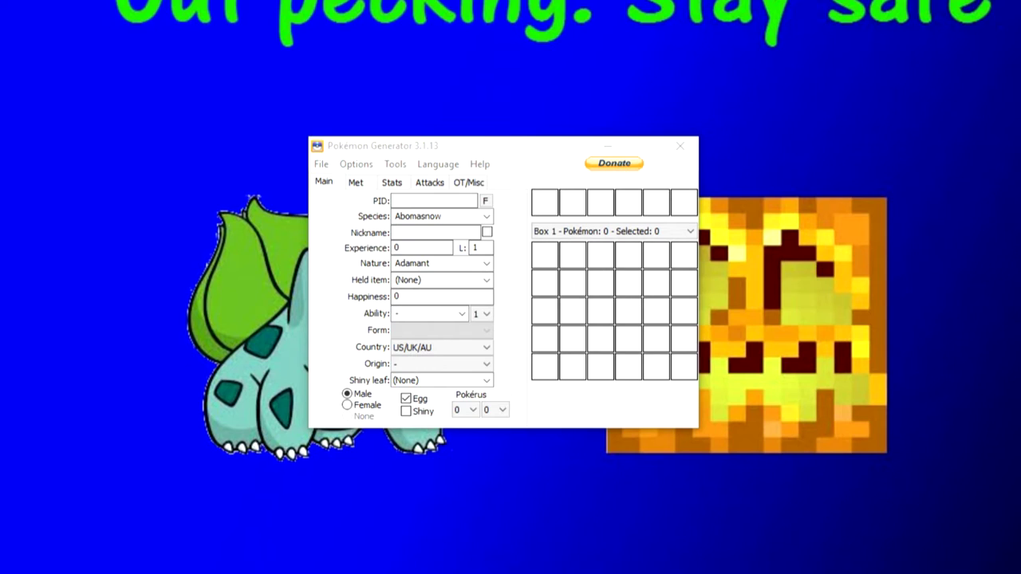
left_click_drag(521, 151, 489, 152)
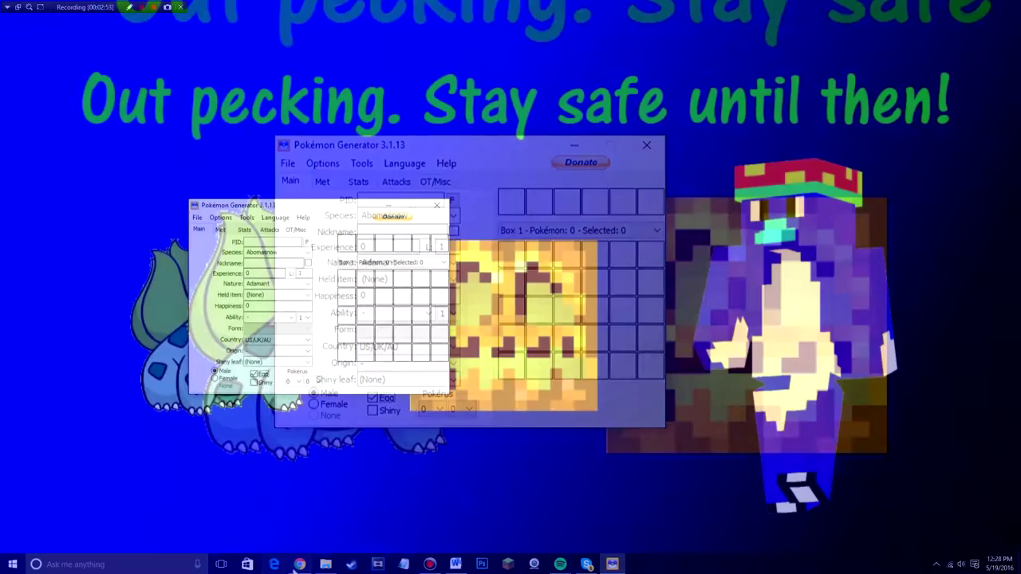
Step: Open the Complete Pokémon Pokédex list on Pokémon Database in Chrome
key("alt+Tab")
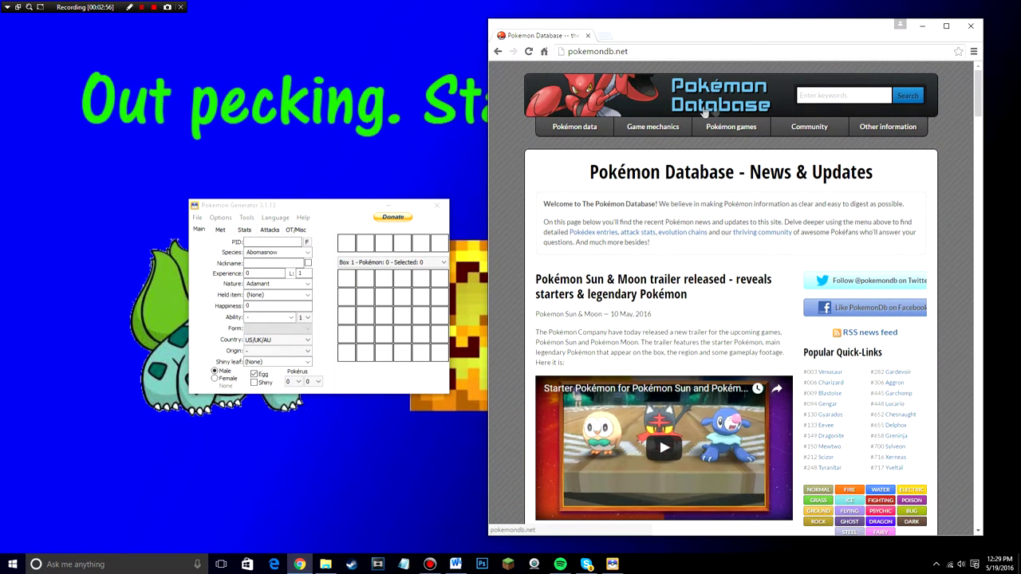
mouse_move(590, 127)
left_click(549, 146)
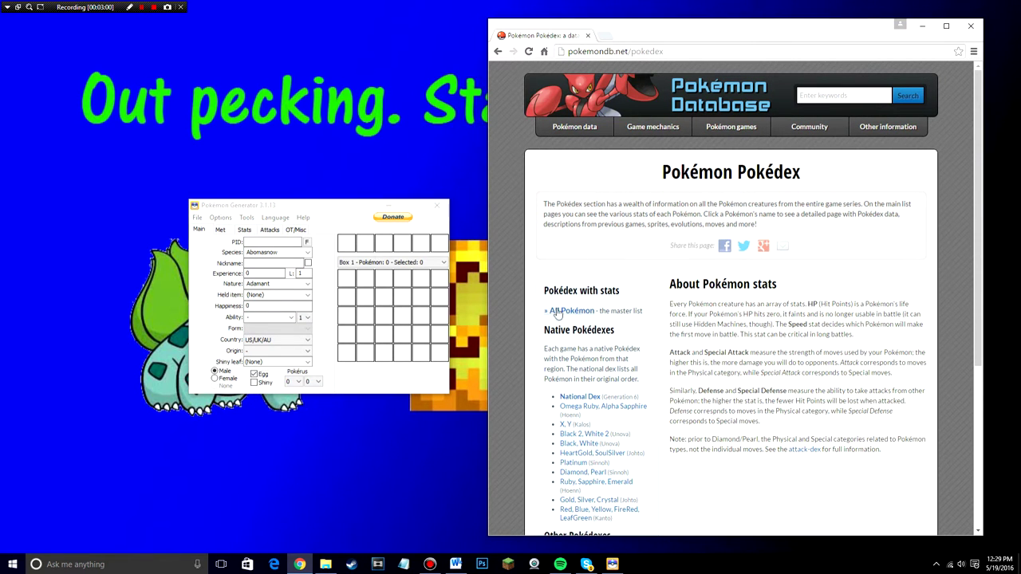
left_click(565, 311)
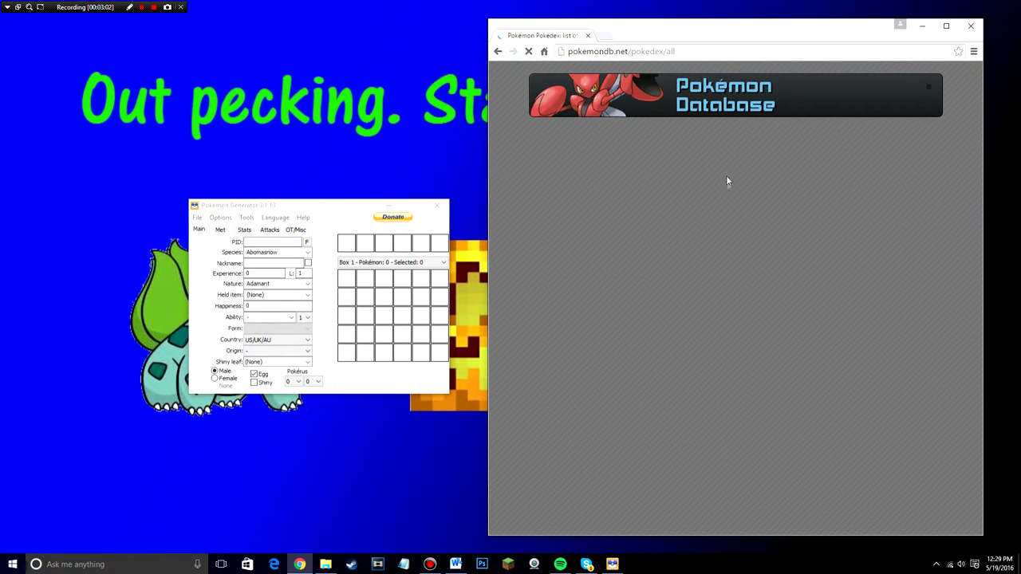
scroll(805, 319, "down", 3)
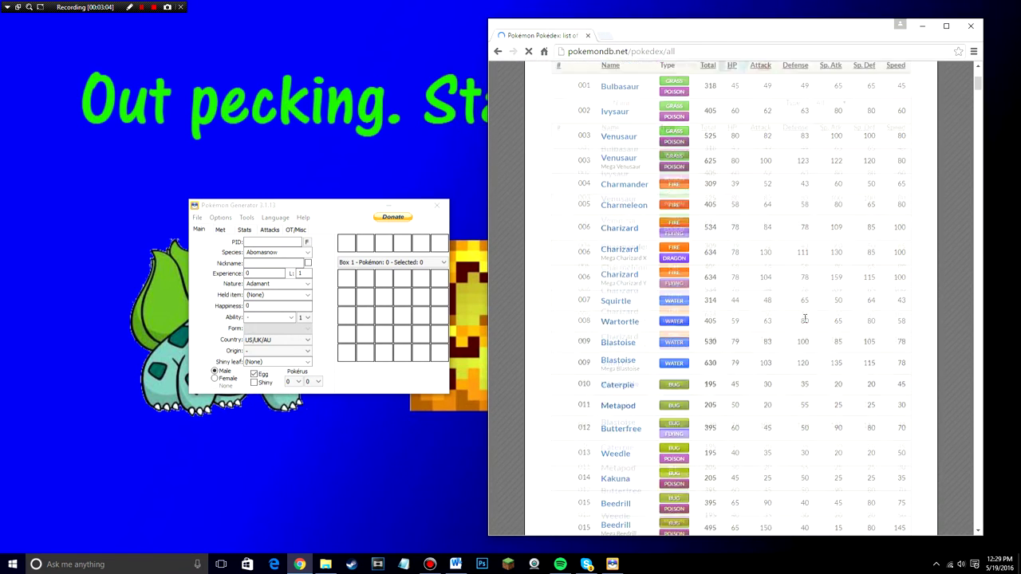
Step: Change PokeGen's species from Abomasnow to gothita
left_click(307, 252)
left_click(307, 252)
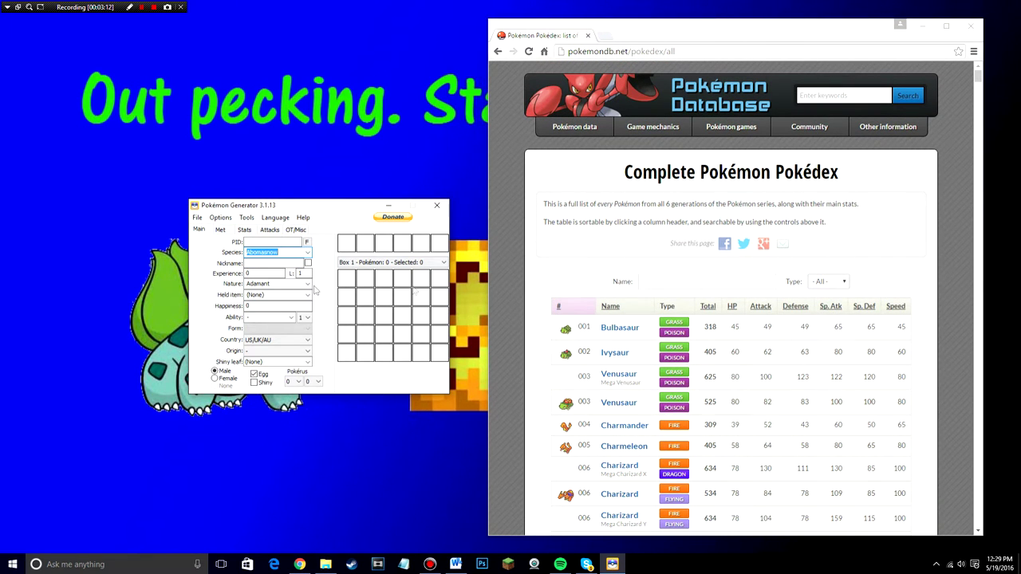
left_click_drag(978, 76, 978, 174)
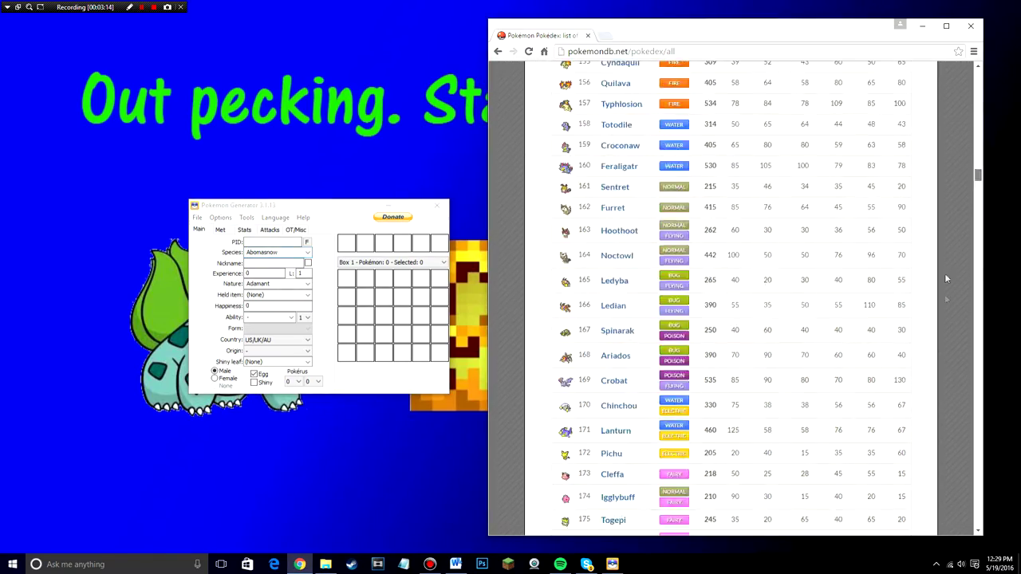
scroll(946, 278, "down", 20)
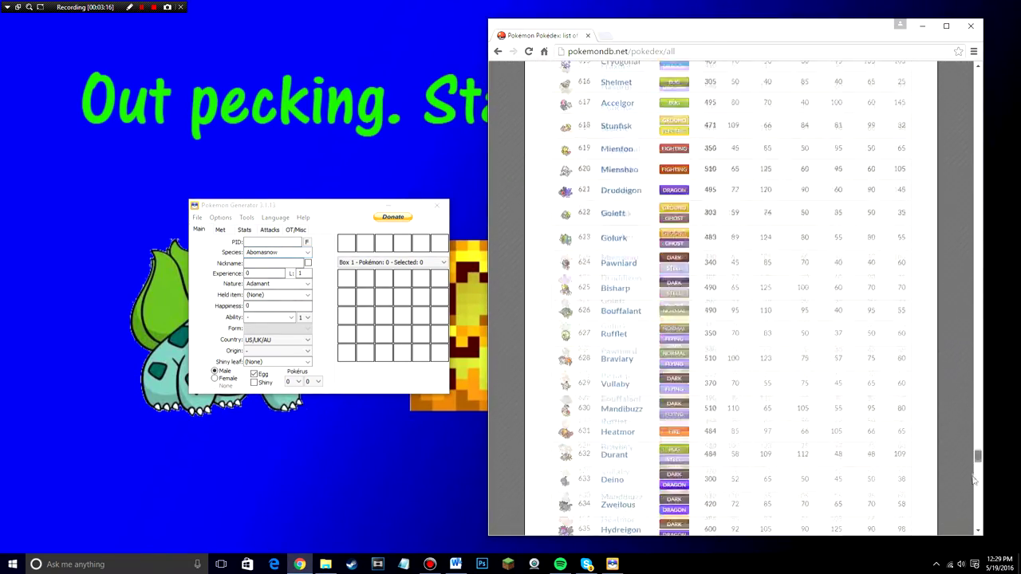
left_click_drag(976, 456, 962, 308)
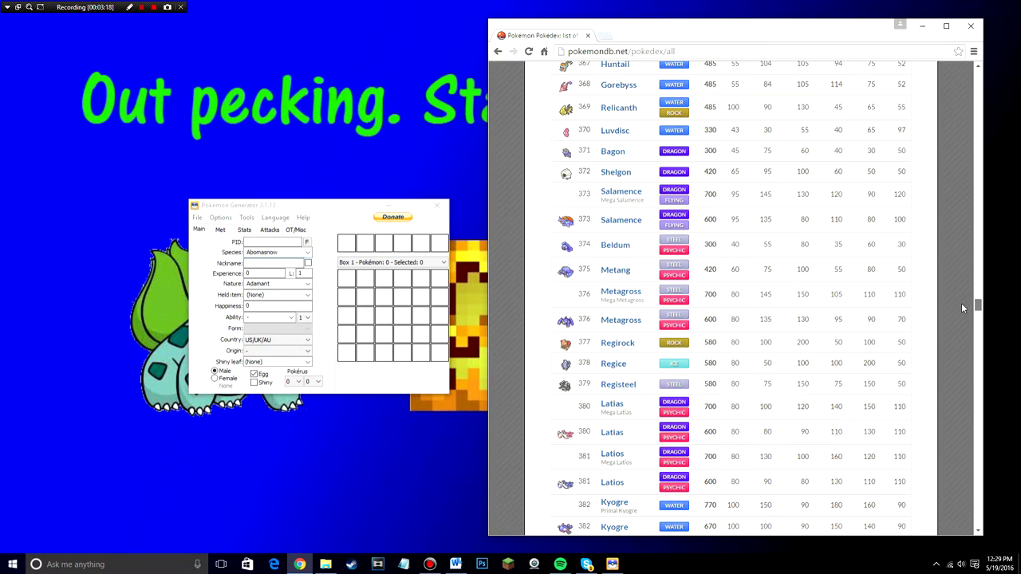
scroll(962, 308, "down", 20)
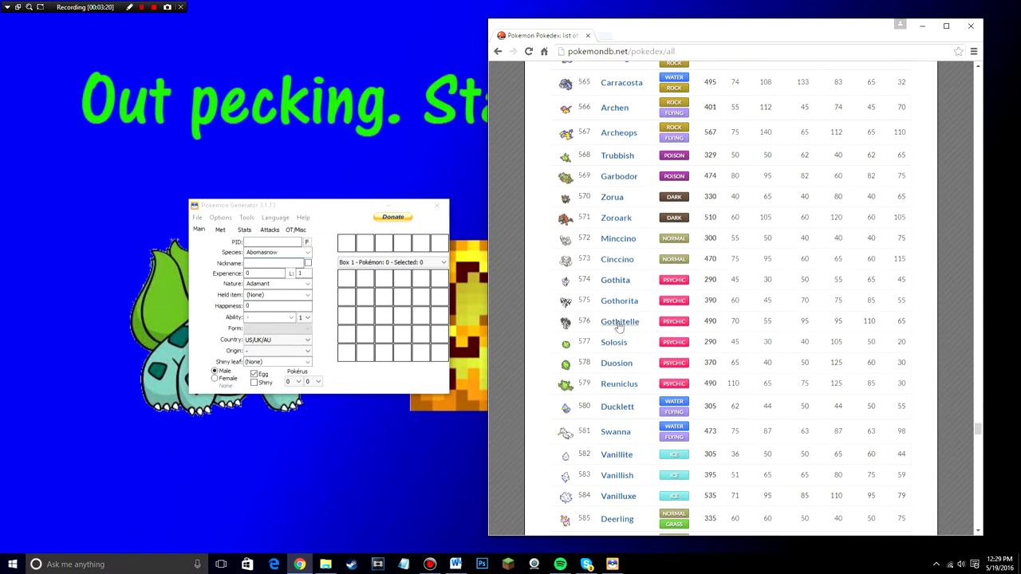
left_click(306, 252)
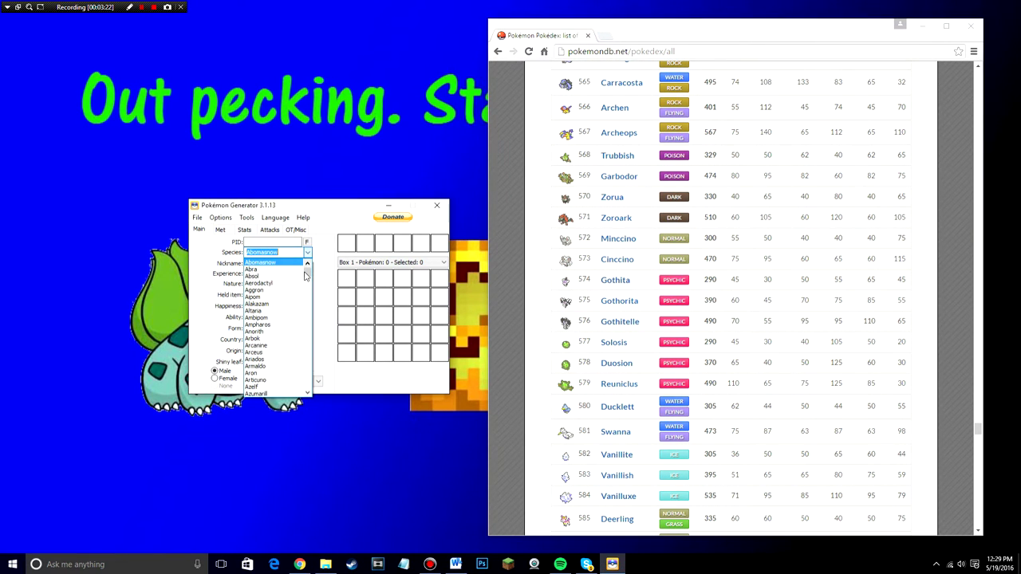
type("gothita")
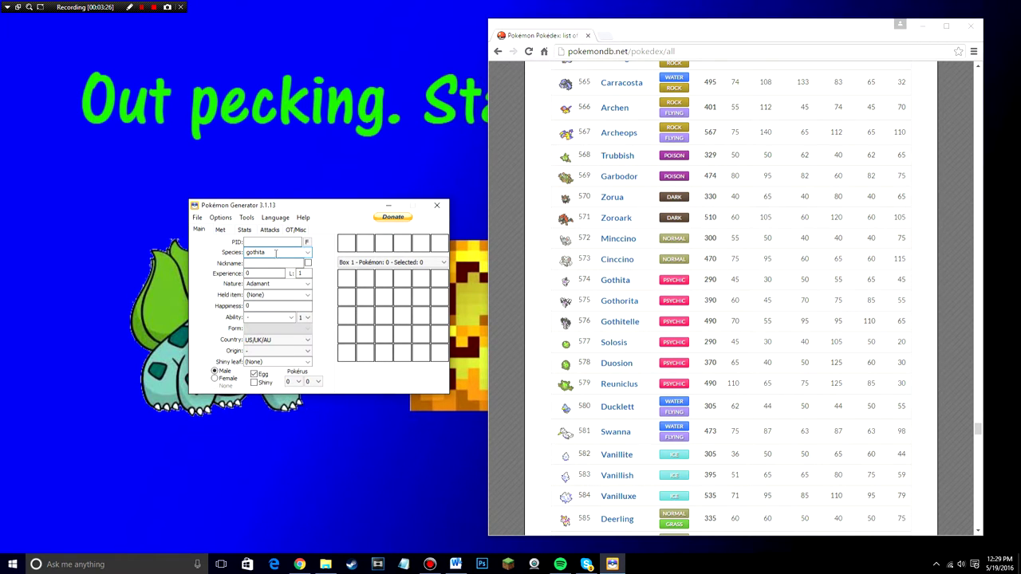
Step: Scroll back to the top of the Pokédex table and click its Name filter box
left_click_drag(978, 432, 980, 377)
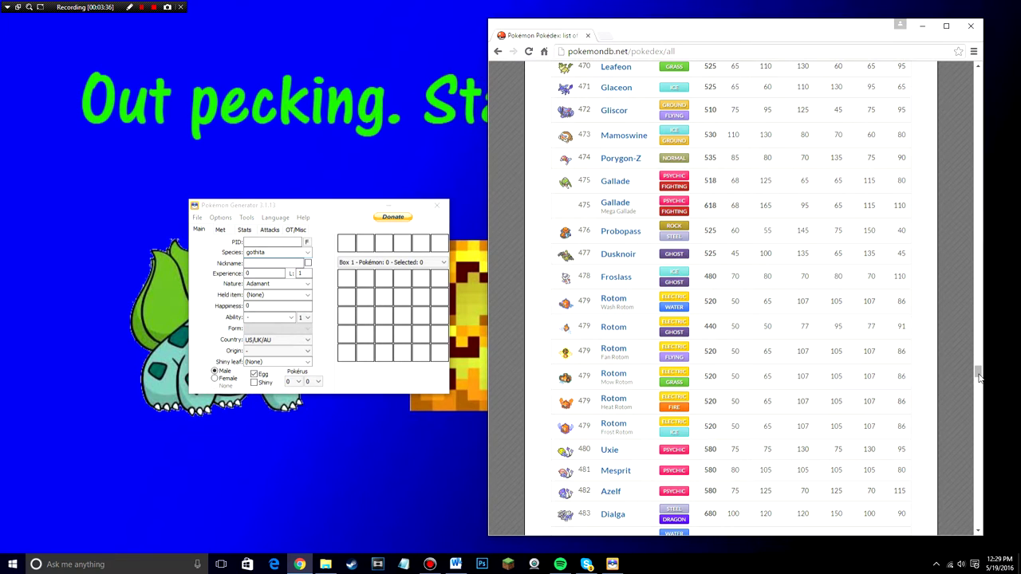
left_click_drag(987, 379, 981, 73)
left_click(689, 281)
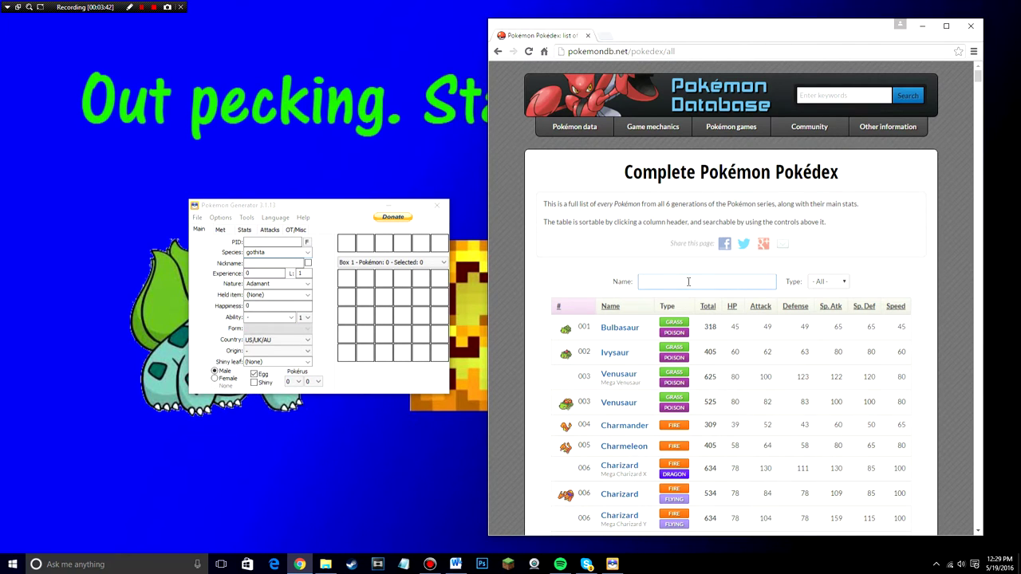
Step: Filter the Pokédex by 'electi' and open Electivire's page down to its evolution chart
type("electi")
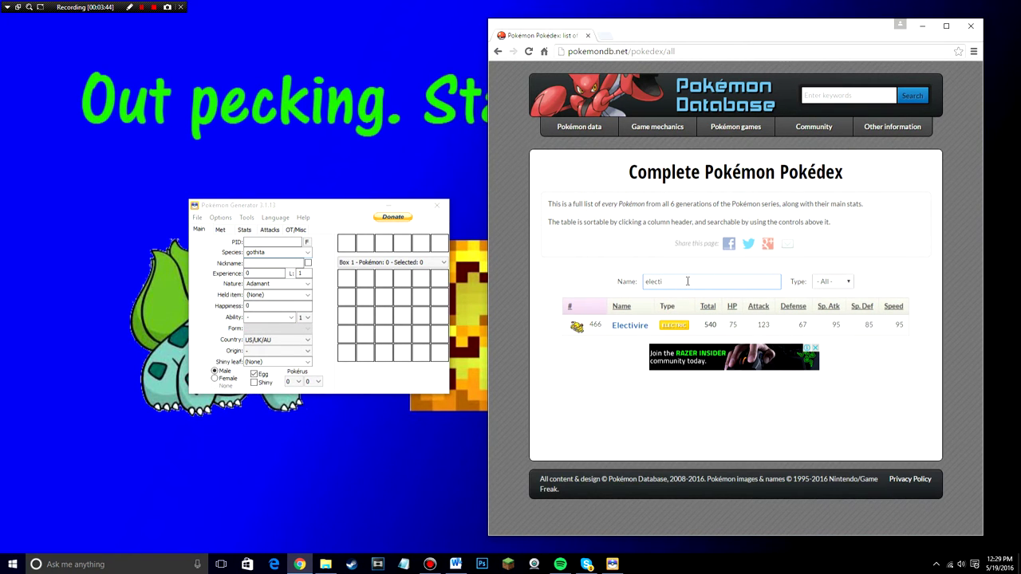
left_click(630, 324)
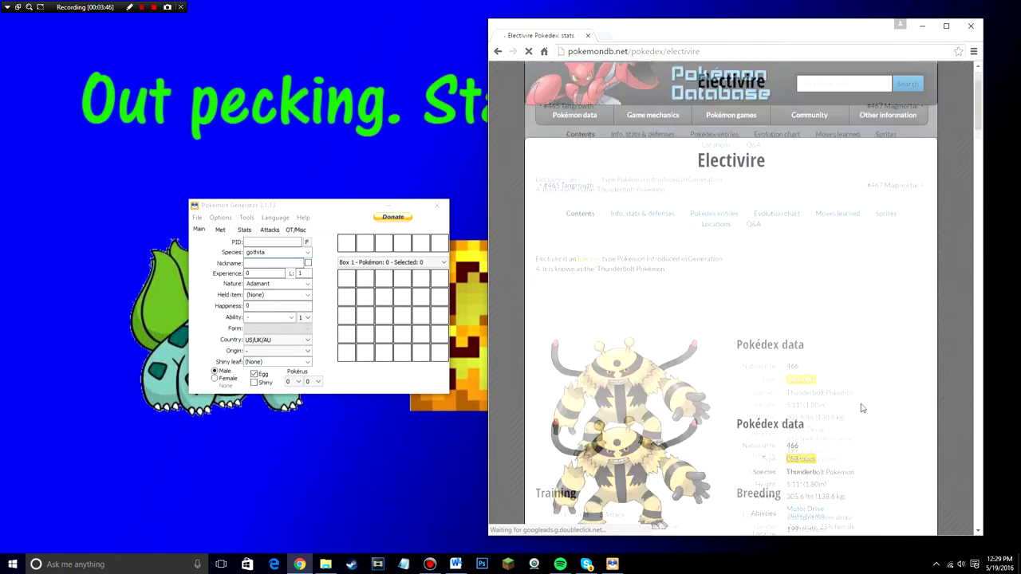
scroll(861, 408, "down", 10)
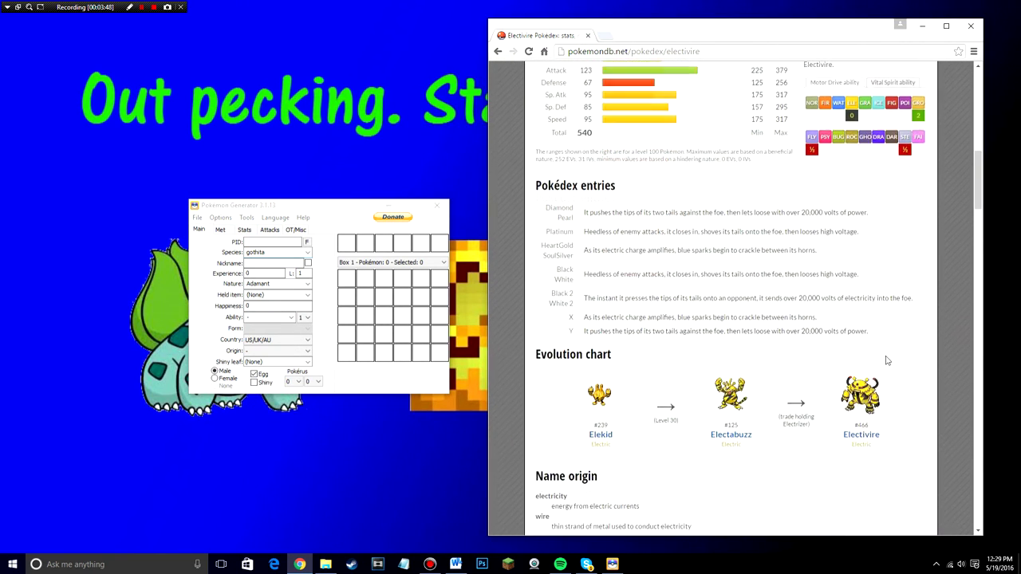
scroll(886, 360, "down", 1)
left_click_drag(533, 260, 651, 258)
left_click(802, 251)
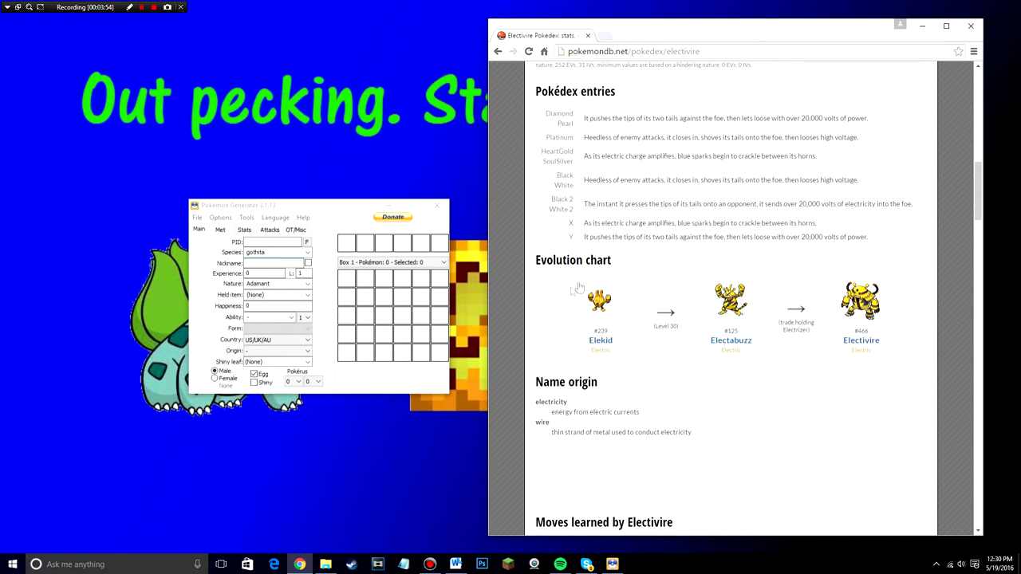
Step: Highlight Elekid as the first stage in the Elekid–Electabuzz–Electivire chart
left_click_drag(619, 346, 635, 369)
left_click(562, 312)
left_click(567, 366)
left_click_drag(896, 351, 834, 272)
left_click(851, 252)
left_click_drag(618, 354, 576, 286)
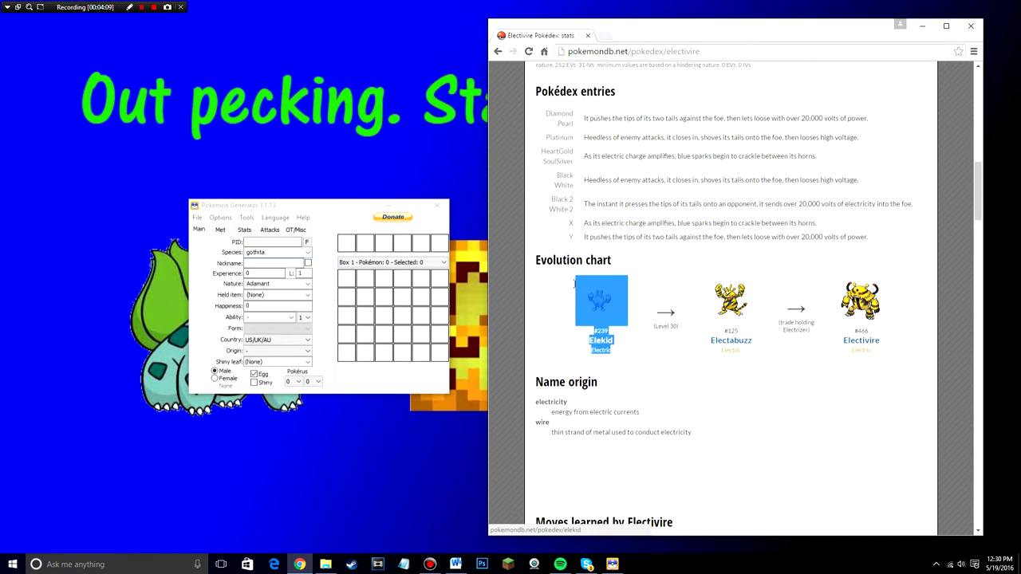
left_click(564, 305)
left_click_drag(619, 350, 576, 287)
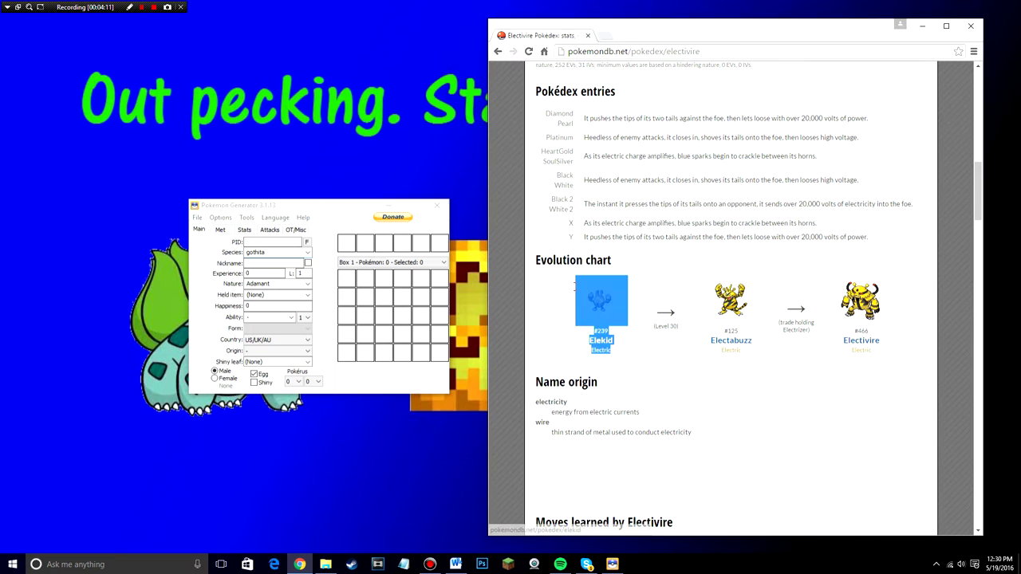
Step: Change the PokeGen species from gothita to Elekid
left_click(561, 309)
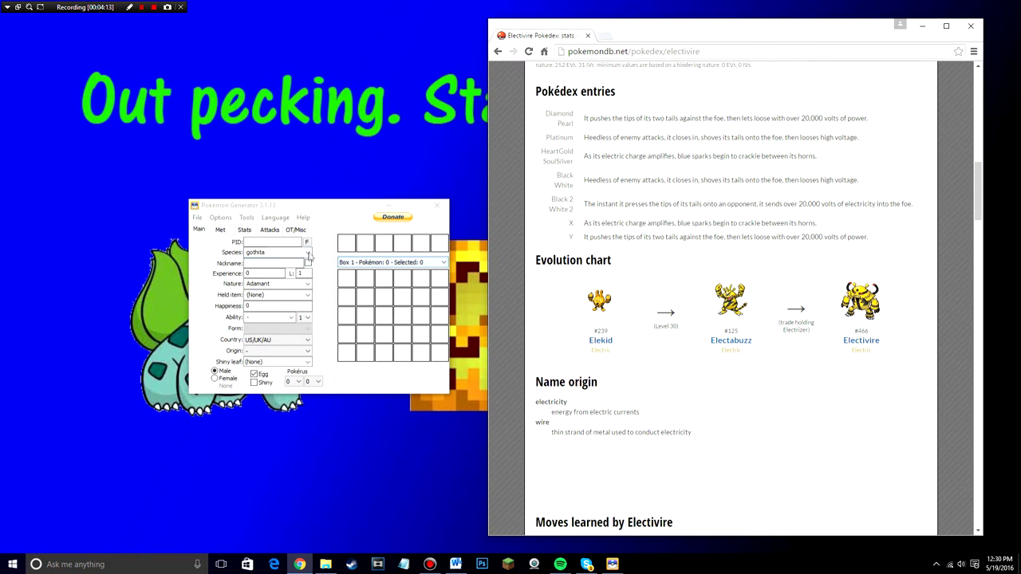
left_click(275, 253)
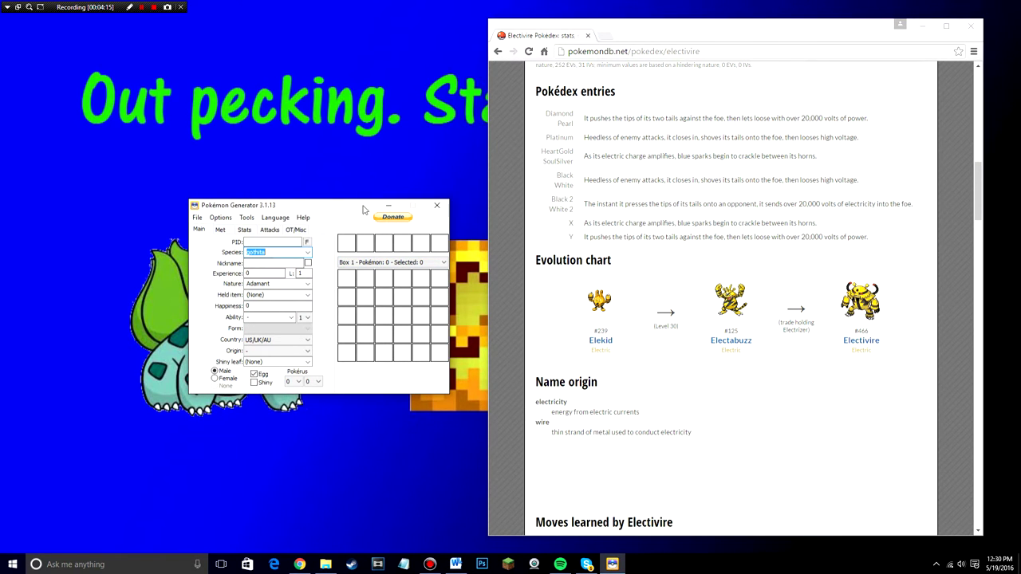
left_click(306, 254)
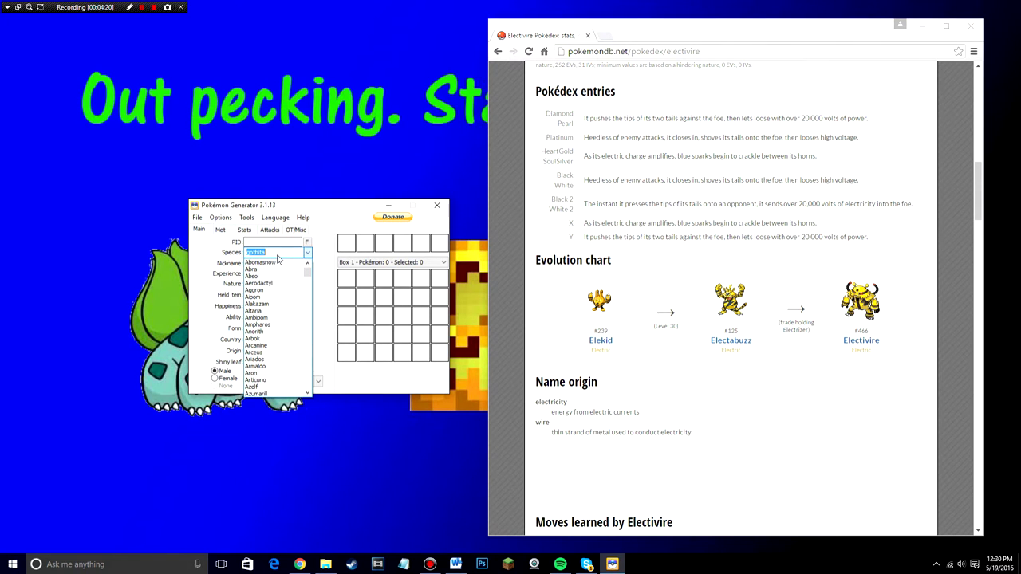
type("elekid")
key("Return")
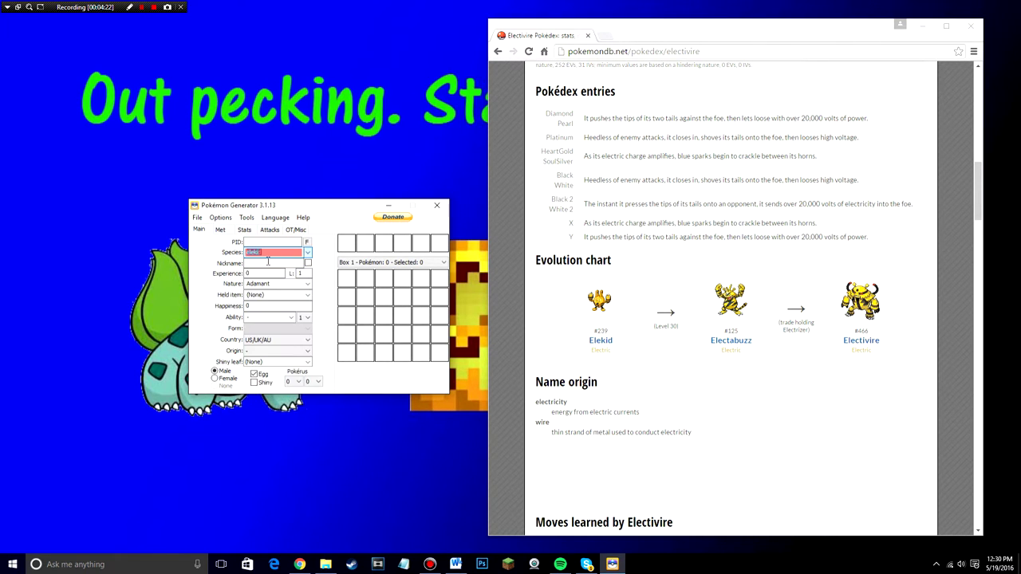
Step: Nickname the egg Buzzed with Nicknamed ticked, and give it a Modest nature
left_click(276, 264)
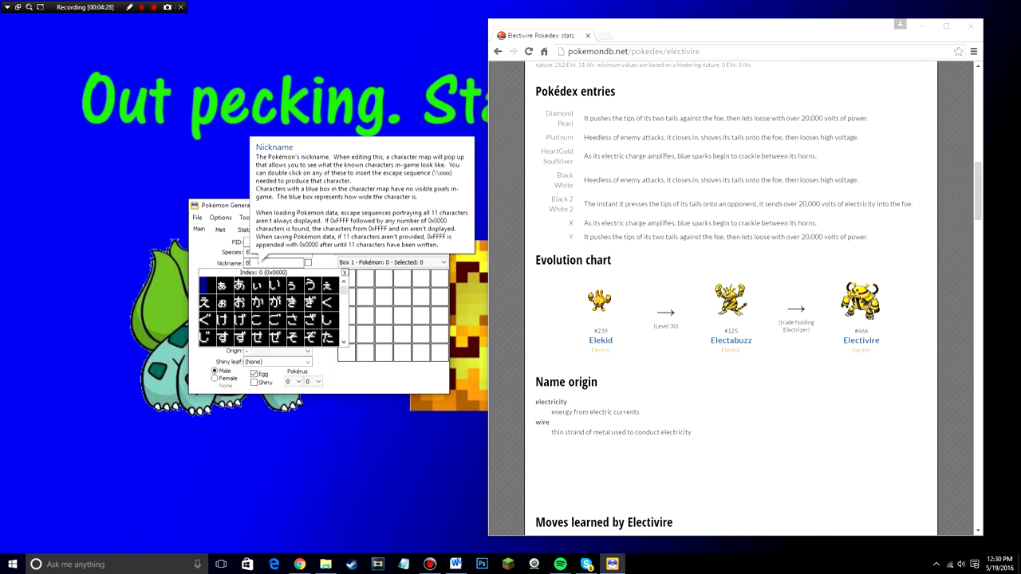
left_click(309, 265)
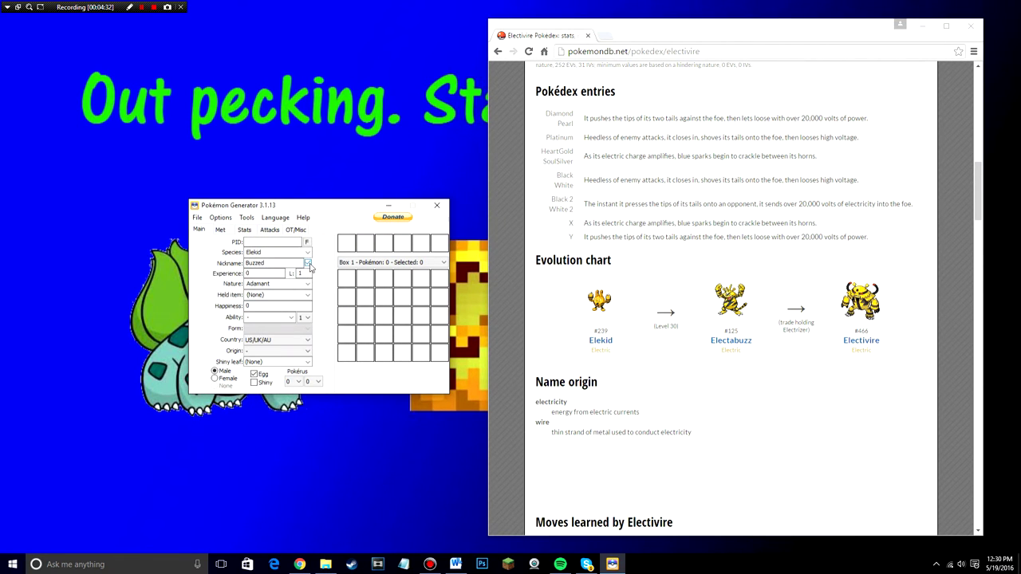
left_click(309, 264)
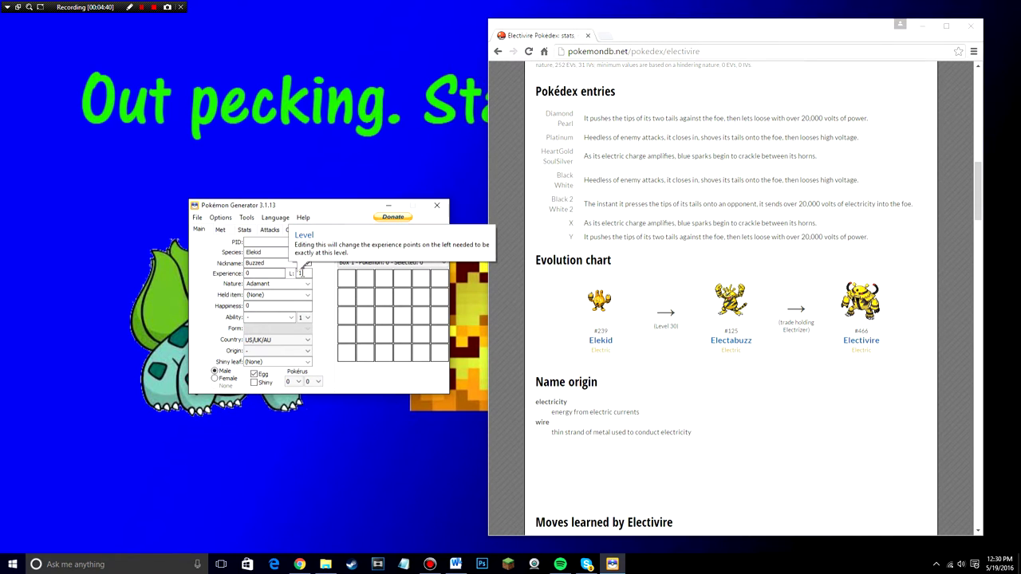
left_click(307, 284)
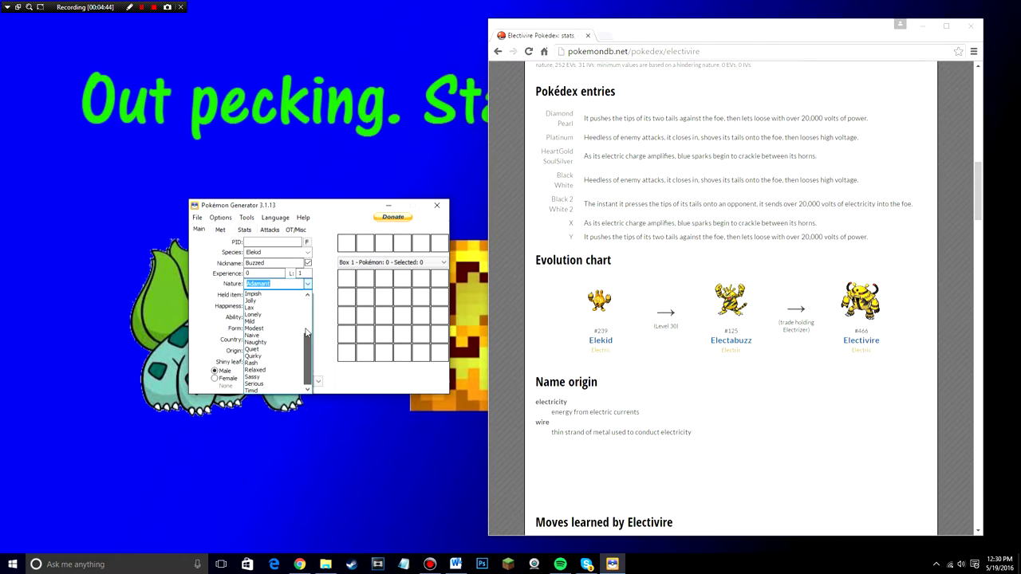
left_click_drag(305, 302, 306, 361)
left_click(264, 328)
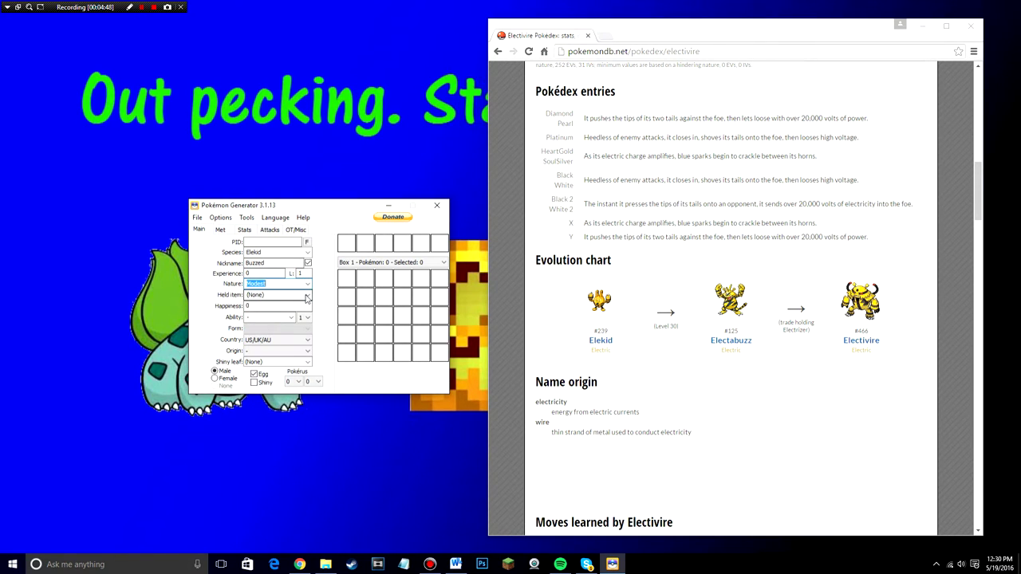
Step: Set the held item to TM87 and leave Happiness at 0
left_click(304, 296)
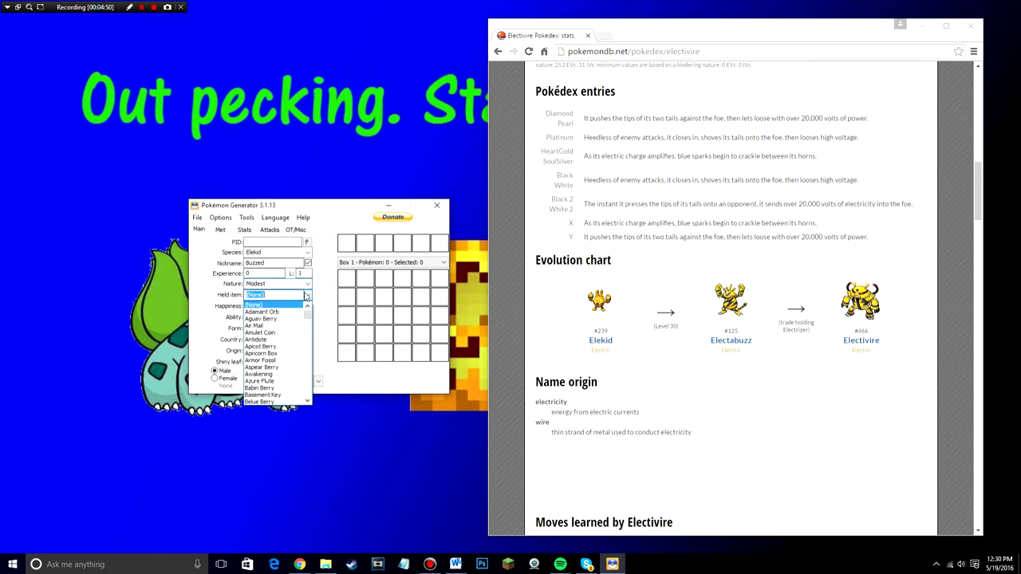
left_click_drag(310, 315, 300, 385)
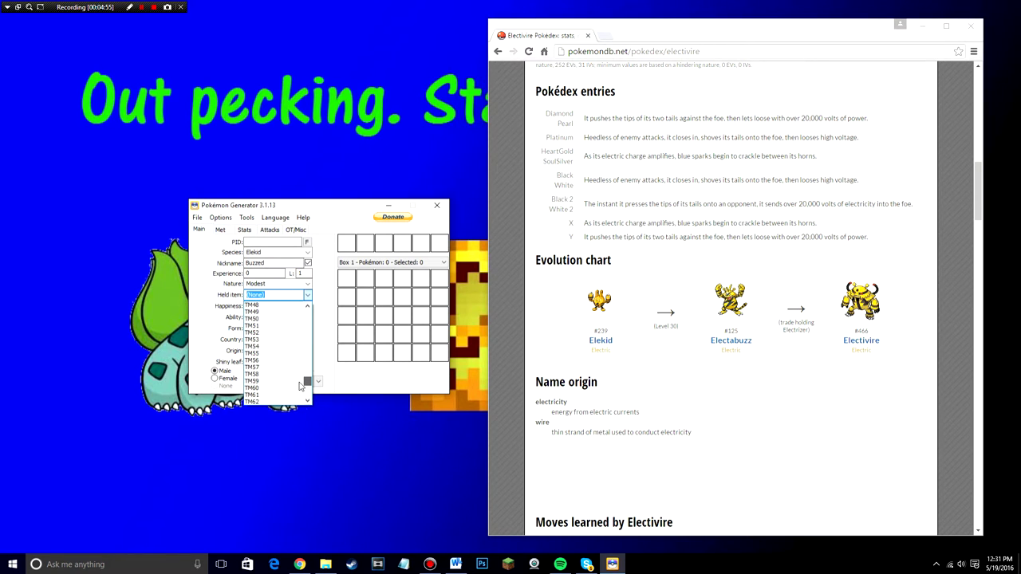
scroll(303, 383, "up", 5)
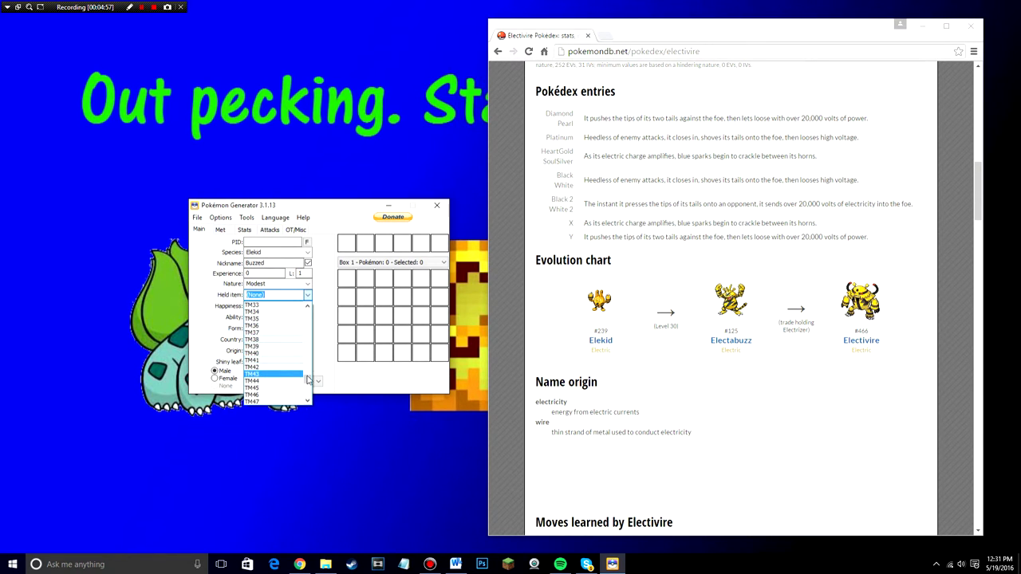
left_click(301, 353)
left_click(307, 295)
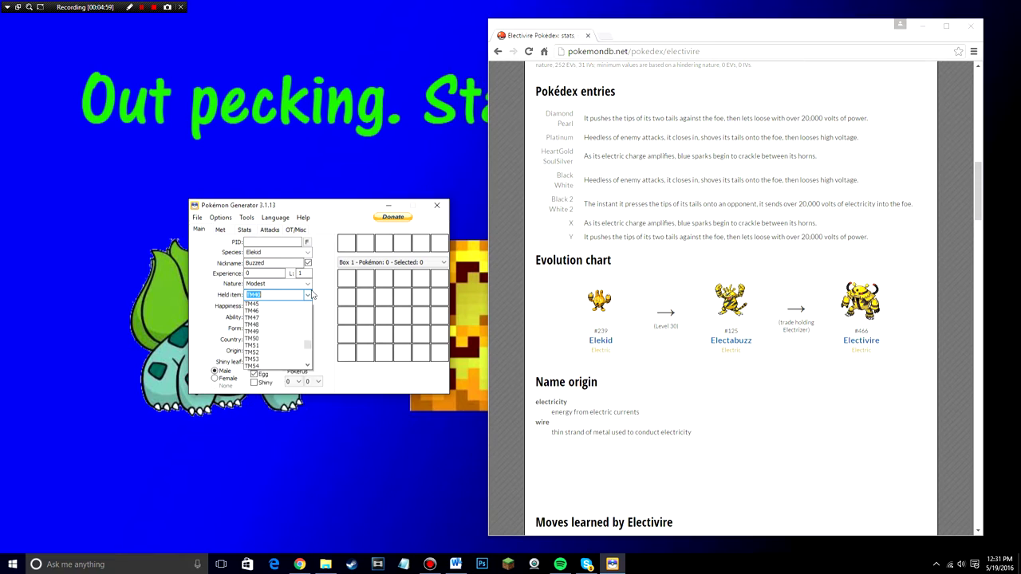
scroll(309, 380, "down", 15)
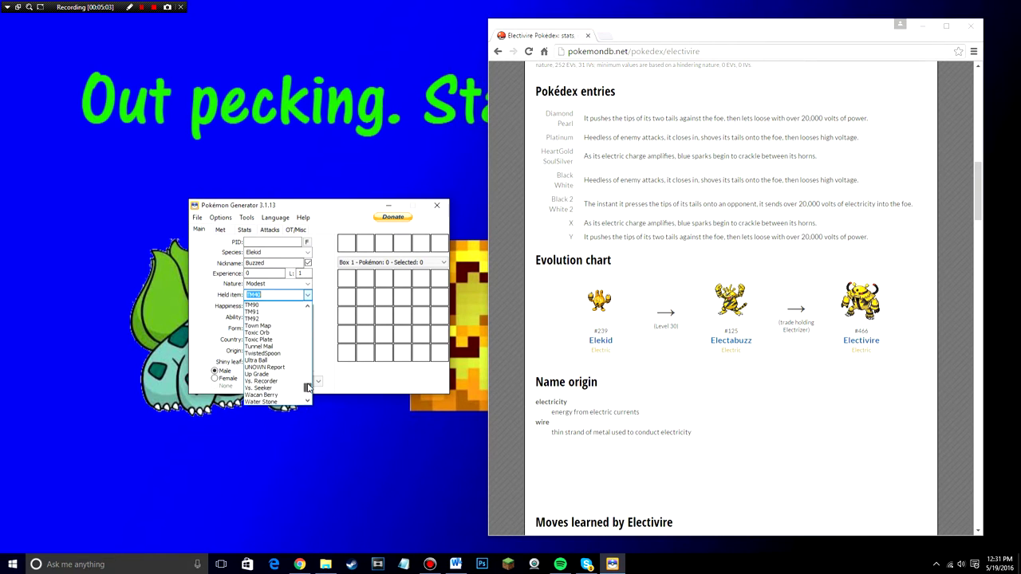
left_click(270, 346)
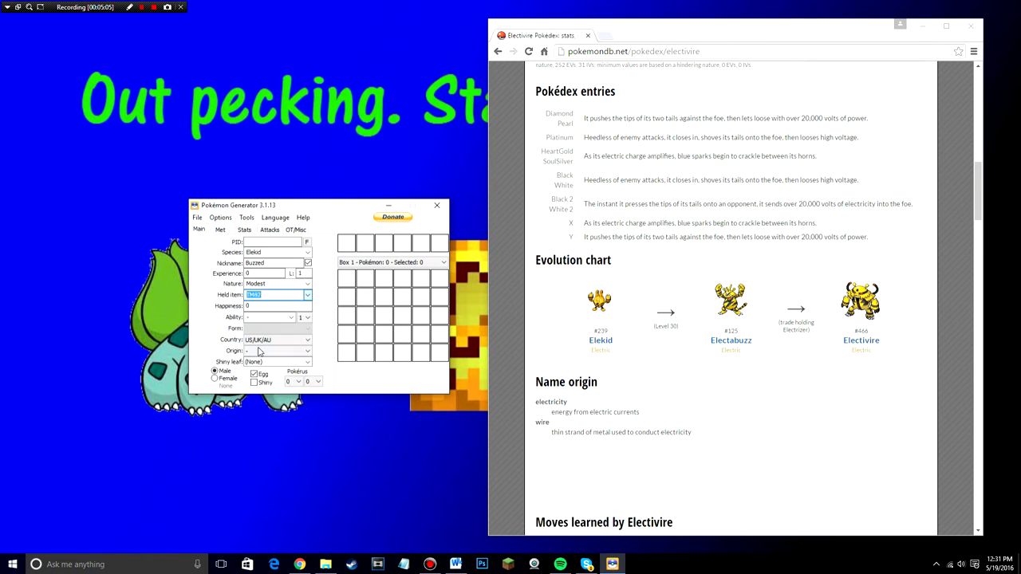
left_click(265, 307)
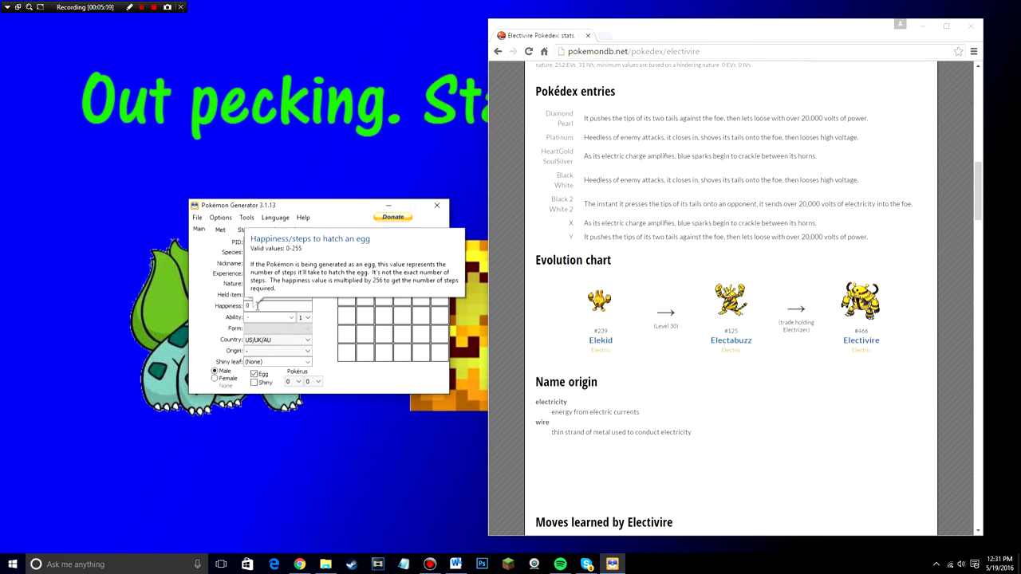
left_click(230, 309)
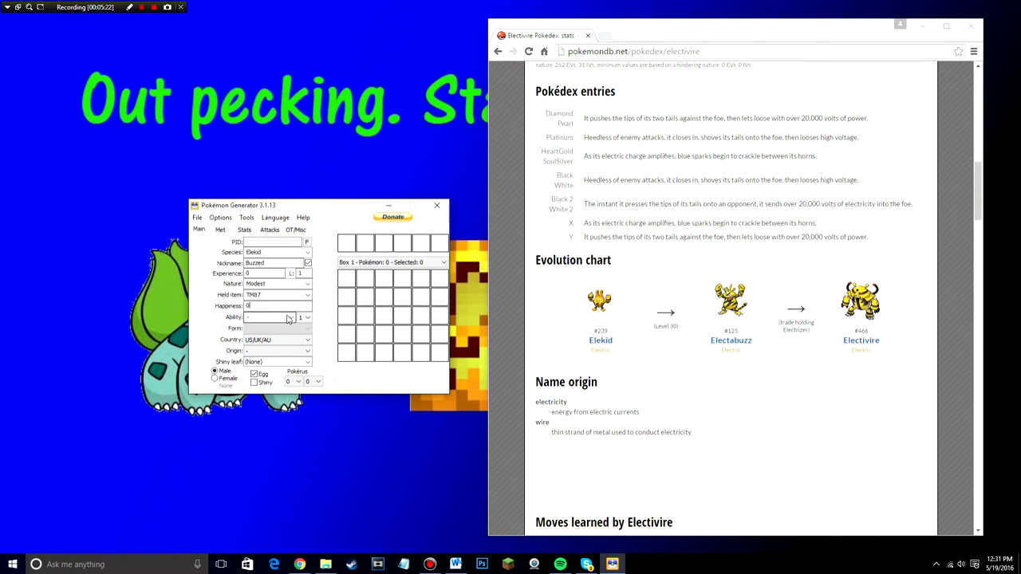
Step: Open Elekid's Pokédex page and highlight its ability Static in the Pokédex data
left_click(610, 342)
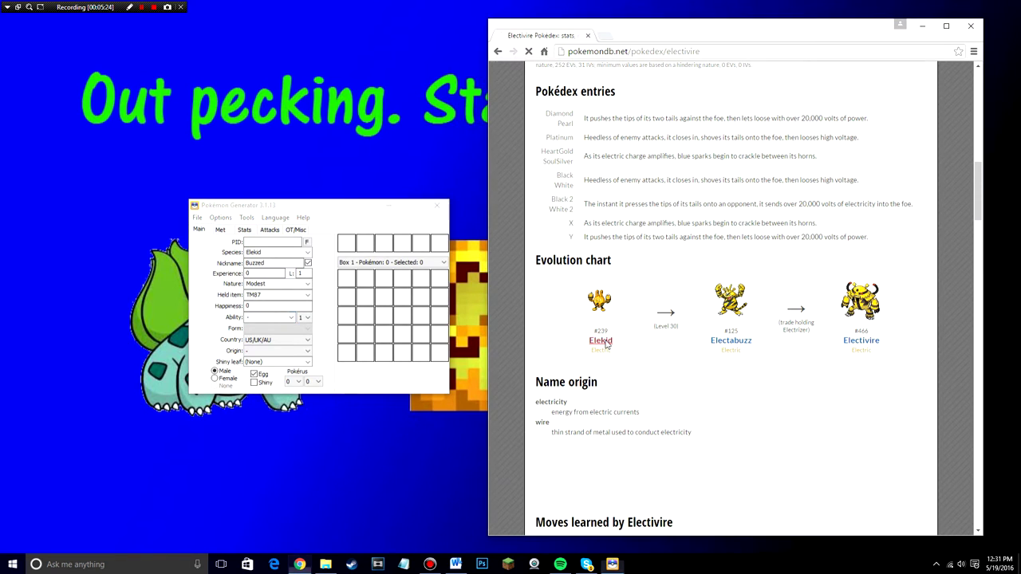
left_click_drag(696, 35, 692, 25)
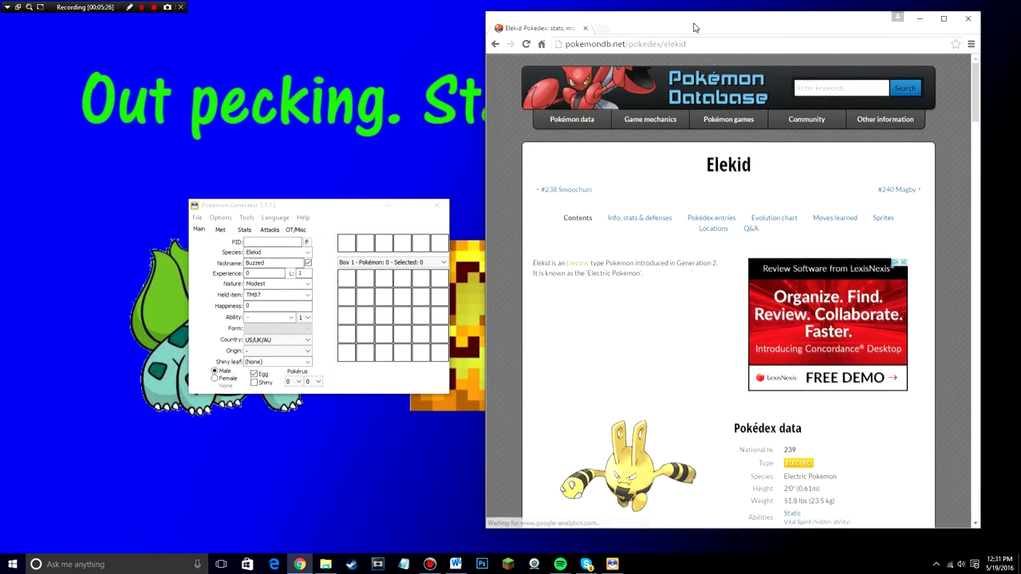
scroll(686, 376, "down", 1)
scroll(686, 376, "down", 1)
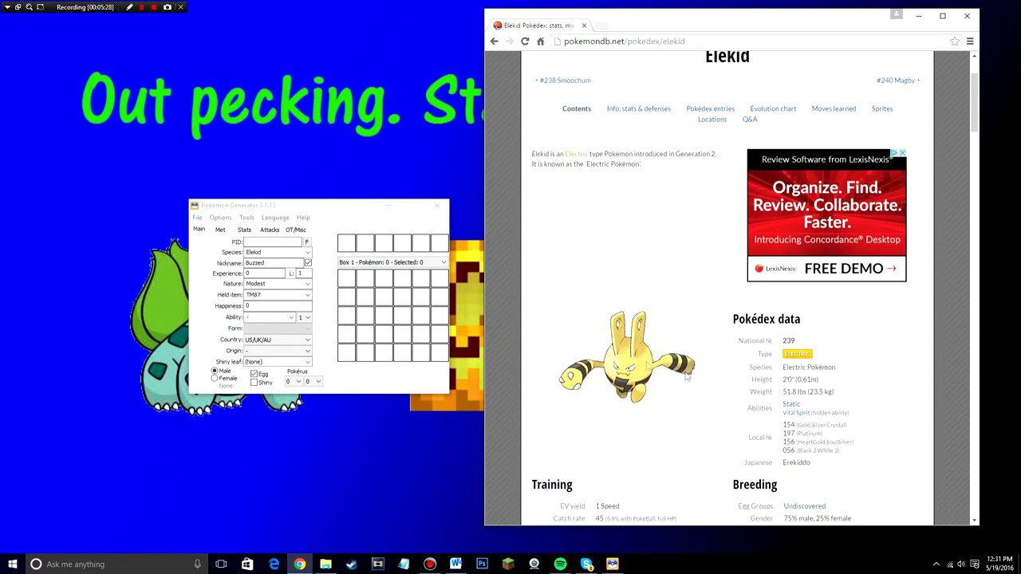
scroll(672, 303, "down", 3)
scroll(704, 311, "up", 2)
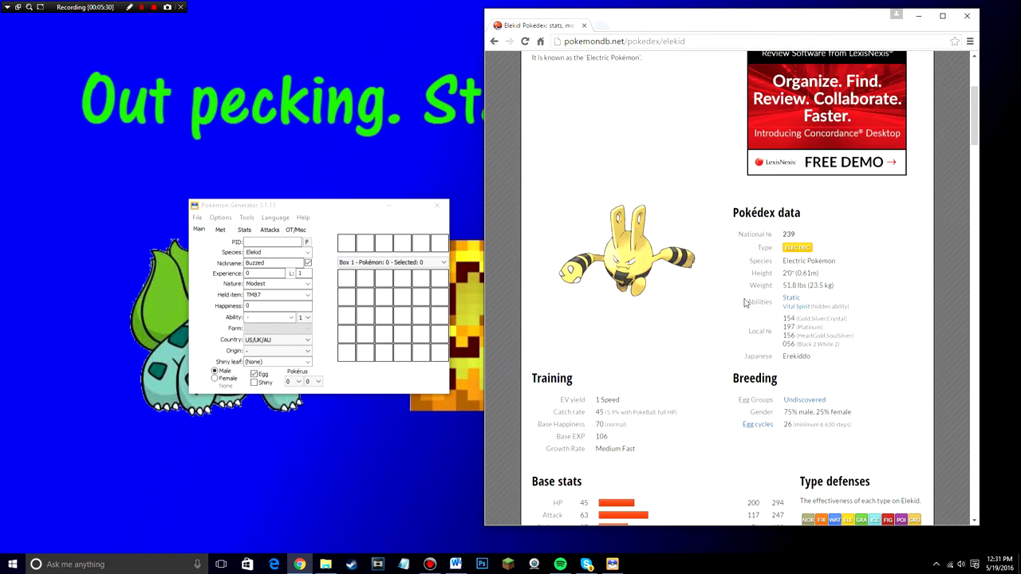
left_click_drag(744, 301, 783, 296)
left_click(854, 306)
left_click(291, 318)
left_click(203, 319)
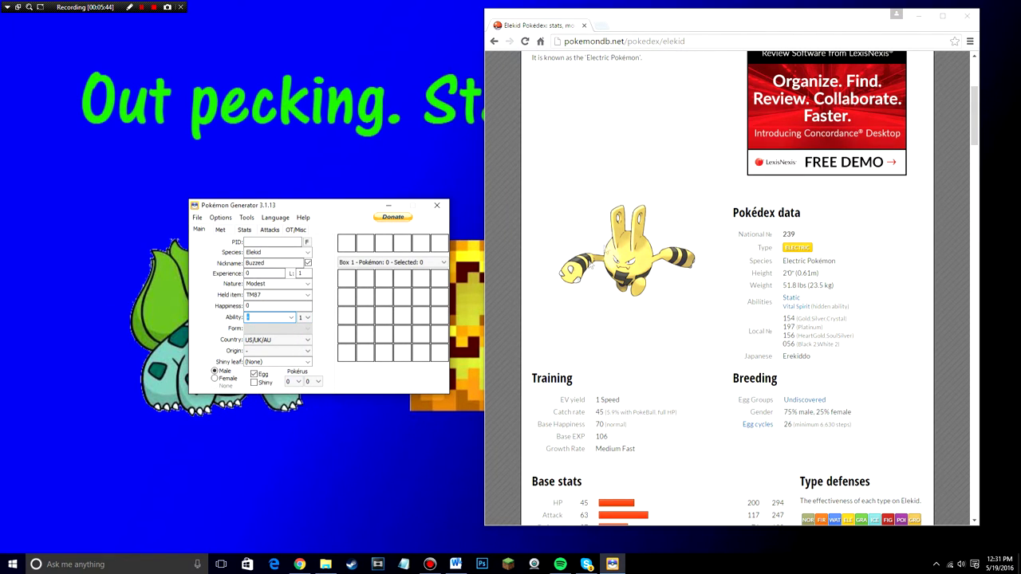
double_click(792, 299)
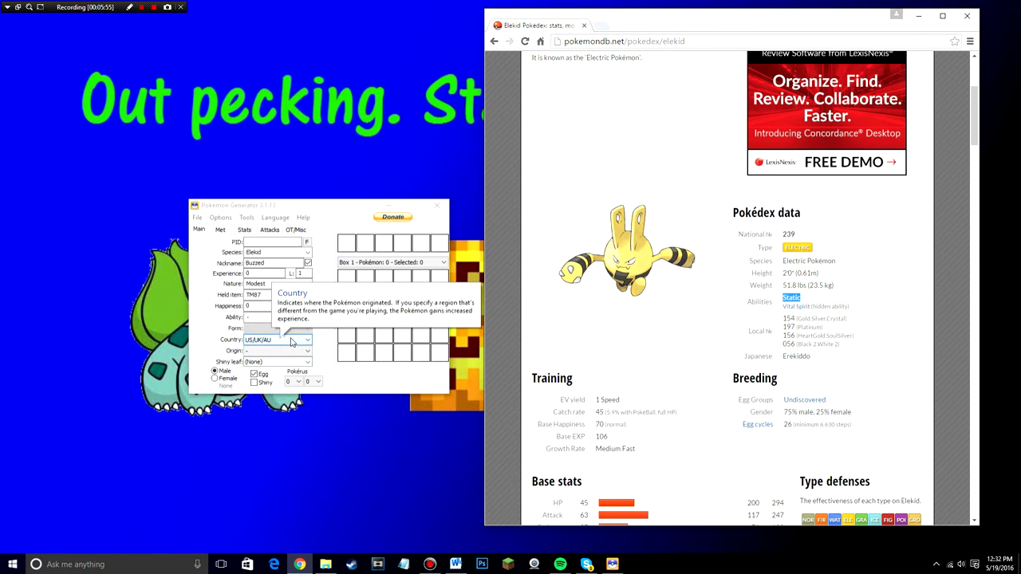
Step: Keep the Country as US/UK/AU and set the Origin game to Heart Gold
left_click(280, 343)
left_click(266, 394)
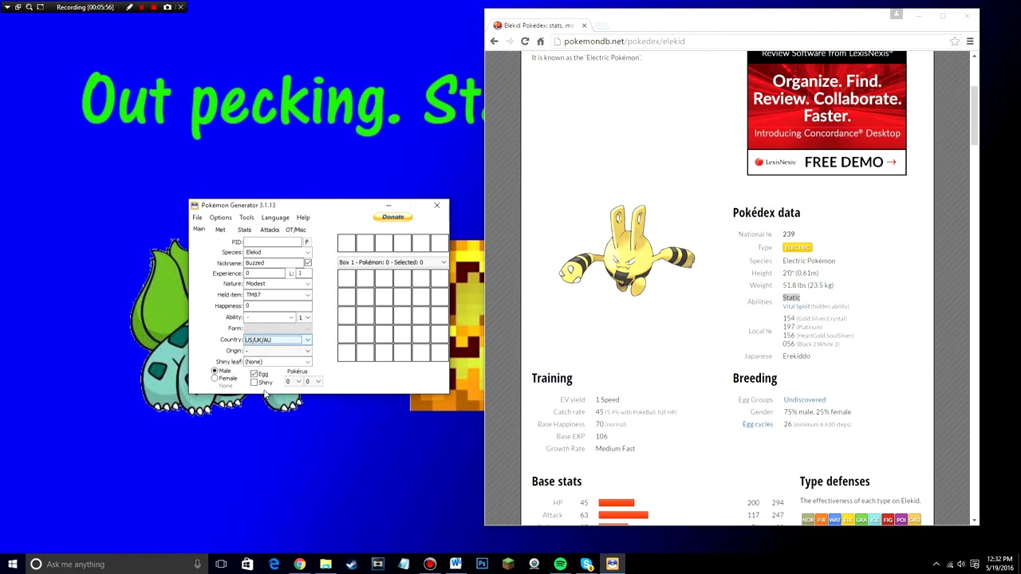
left_click(307, 352)
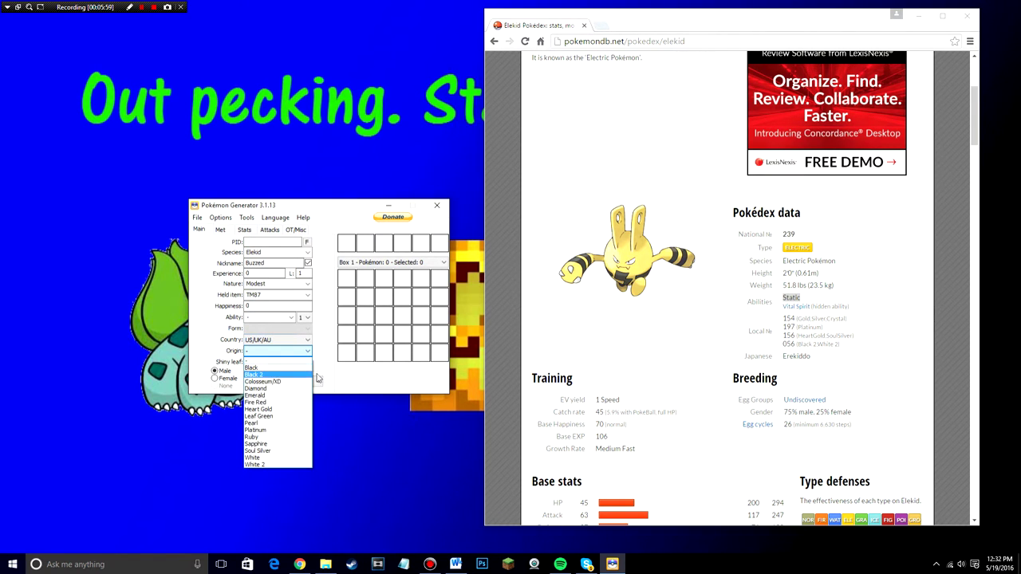
left_click(272, 410)
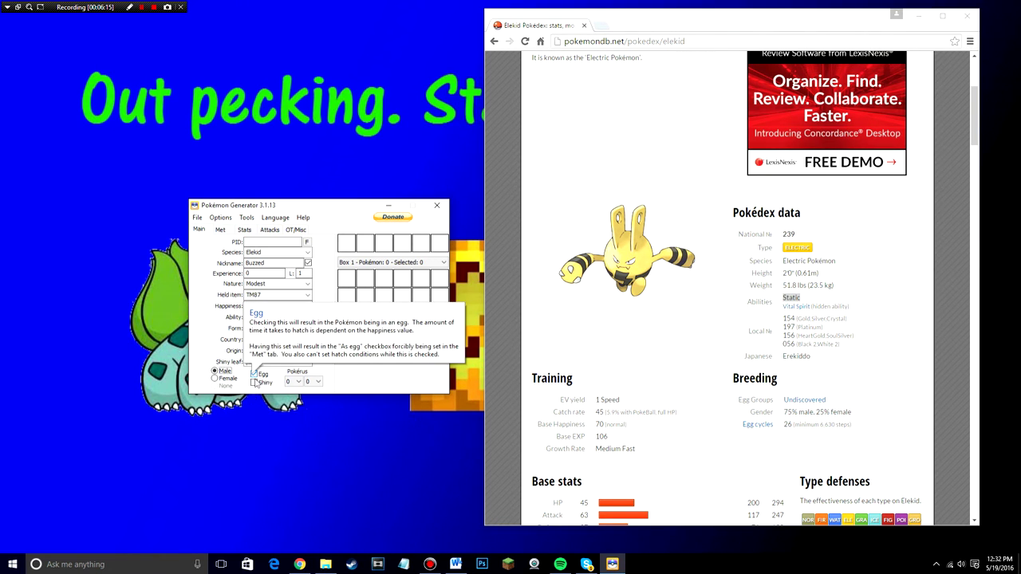
left_click(254, 383)
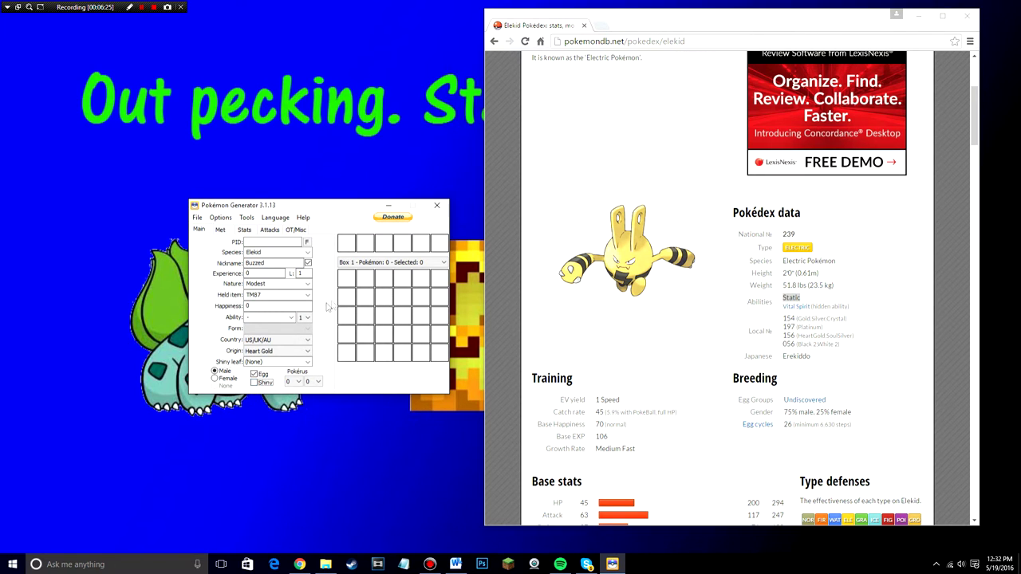
Step: On the Met tab, set Game HG/SS, Location Burned Tower and Ball Poké Ball
left_click(651, 289)
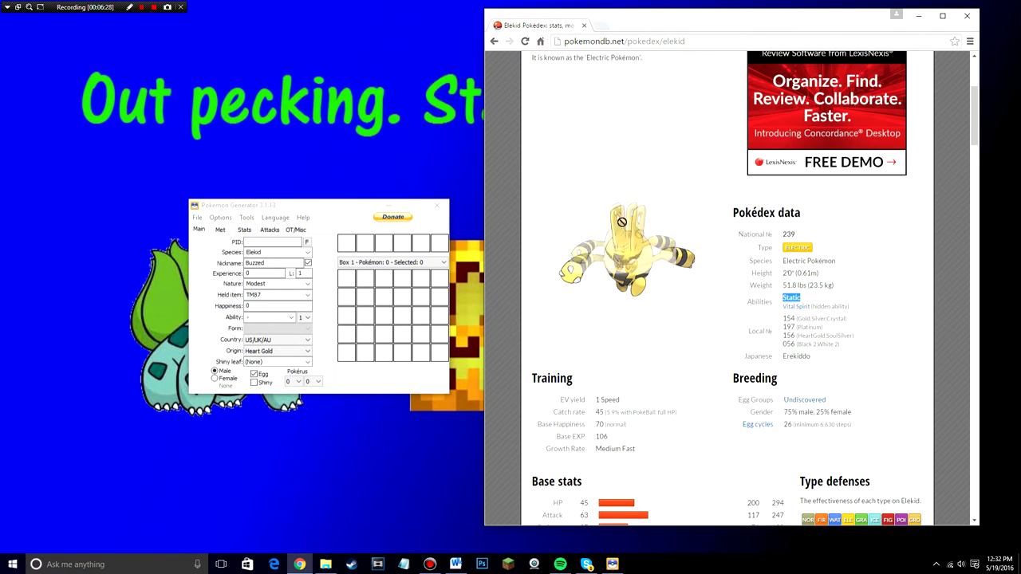
left_click(221, 230)
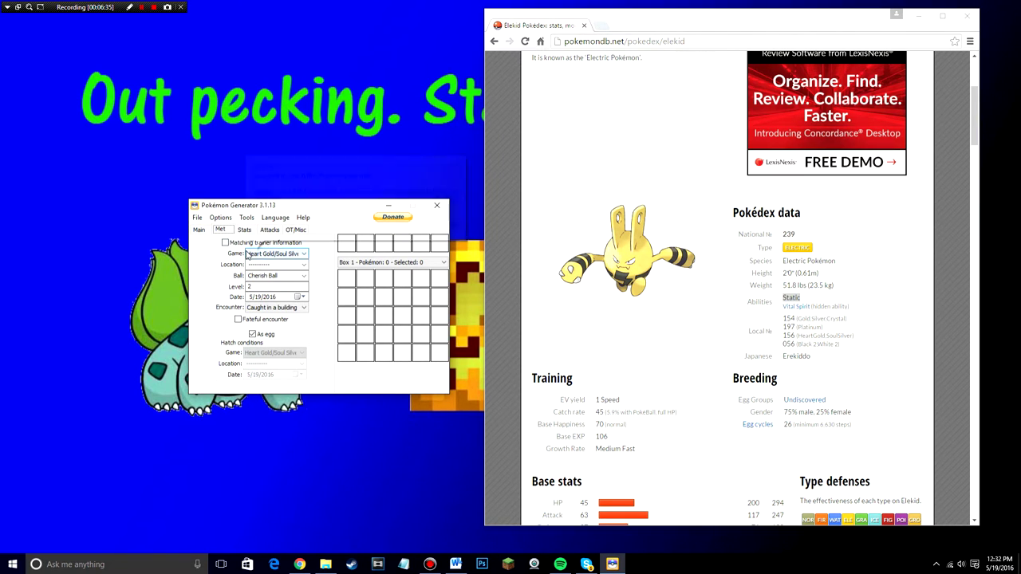
left_click(279, 254)
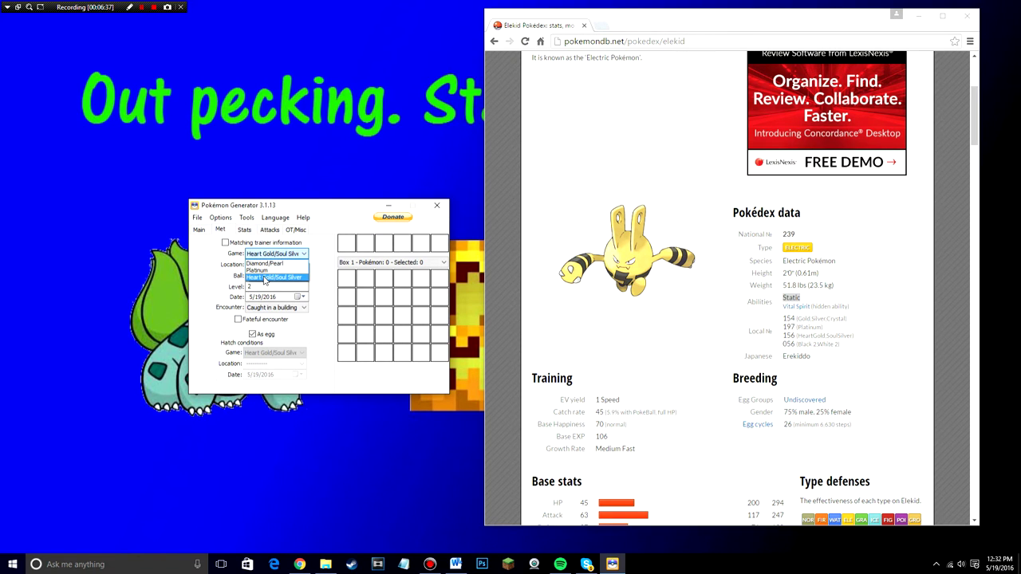
left_click(266, 278)
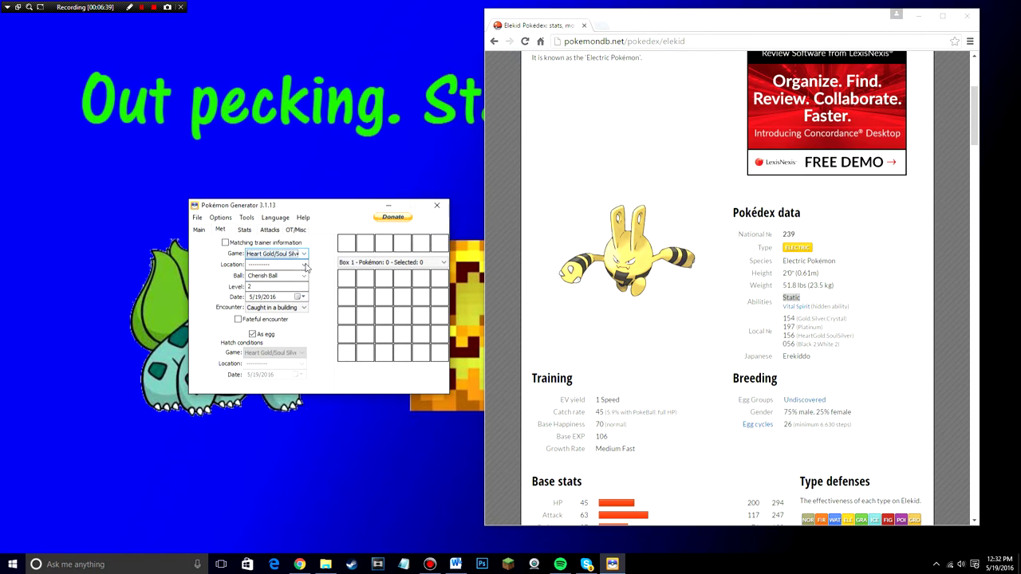
left_click(304, 265)
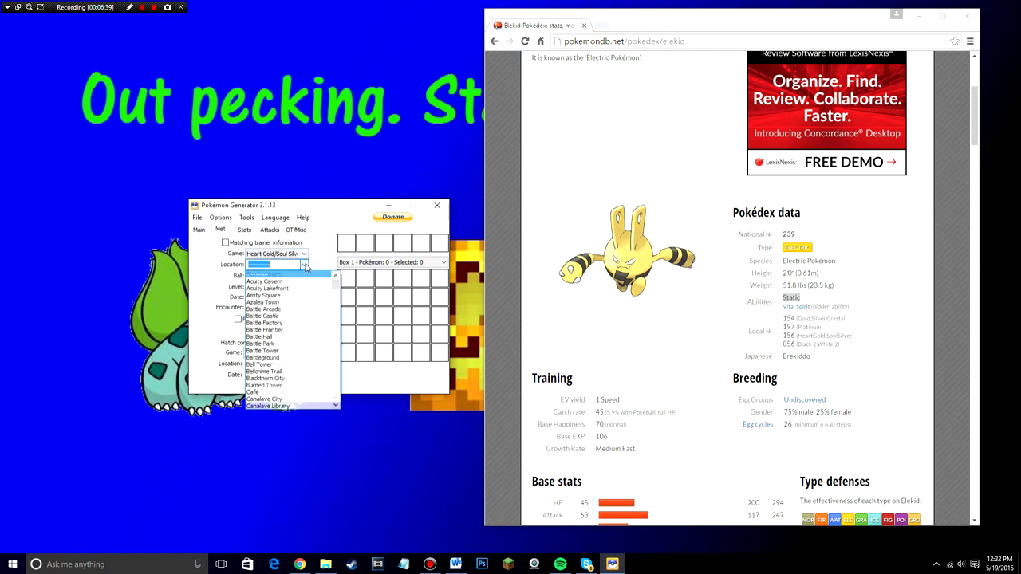
left_click(271, 386)
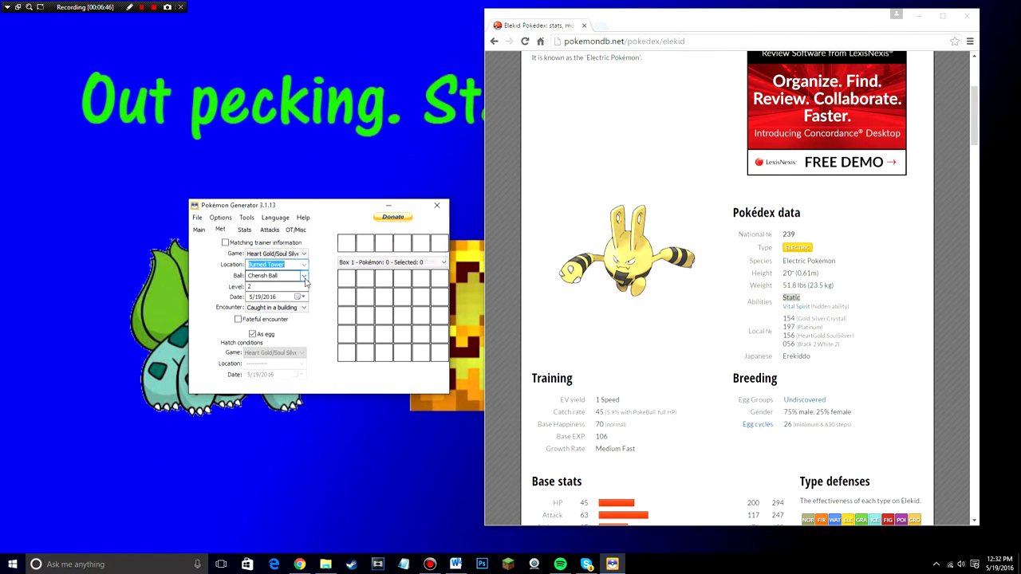
left_click(304, 279)
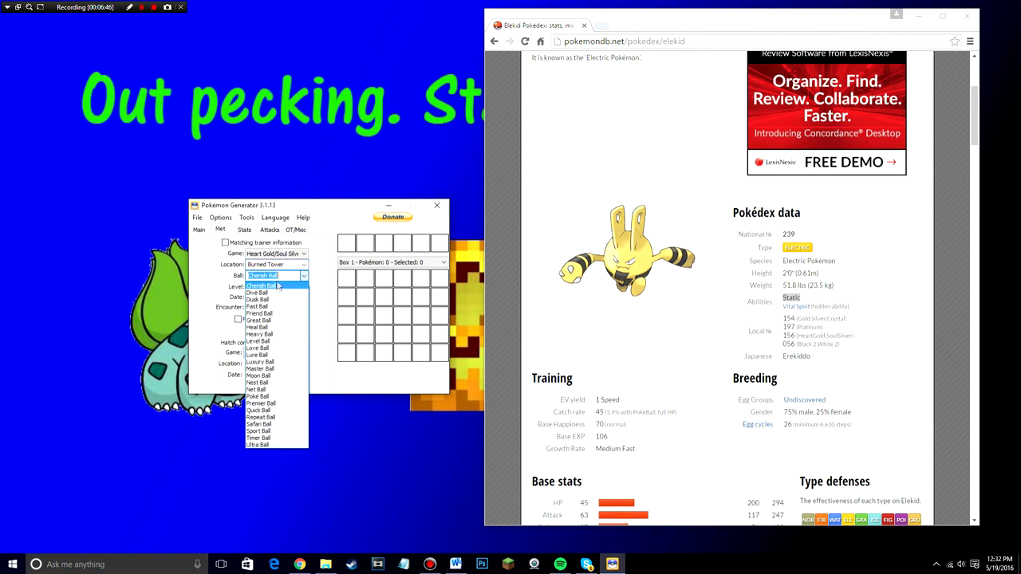
left_click(266, 397)
Step: Set the met Level to 1 and Encounter to Egg/Pal Park/Event
key("Tab")
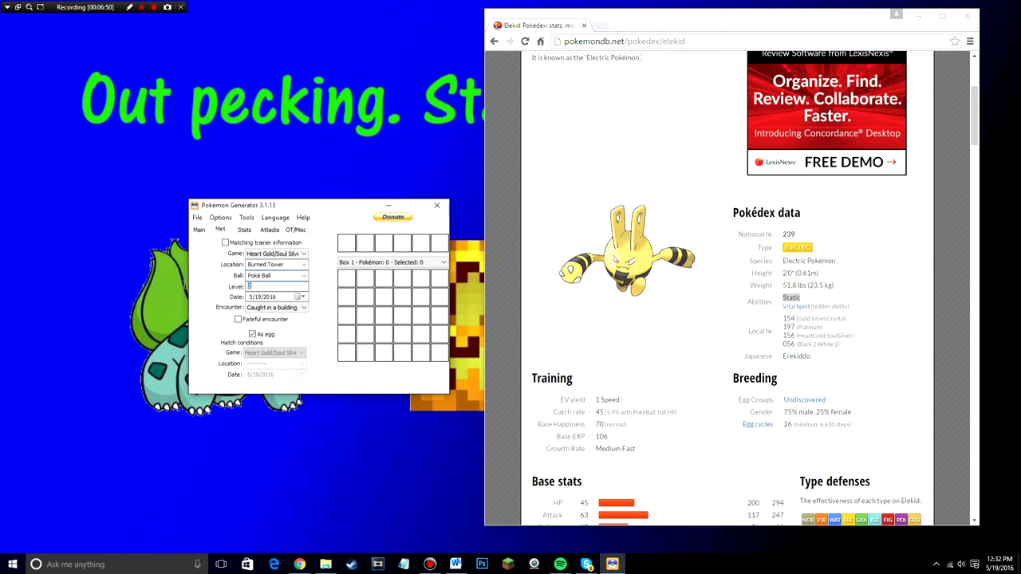
type("1")
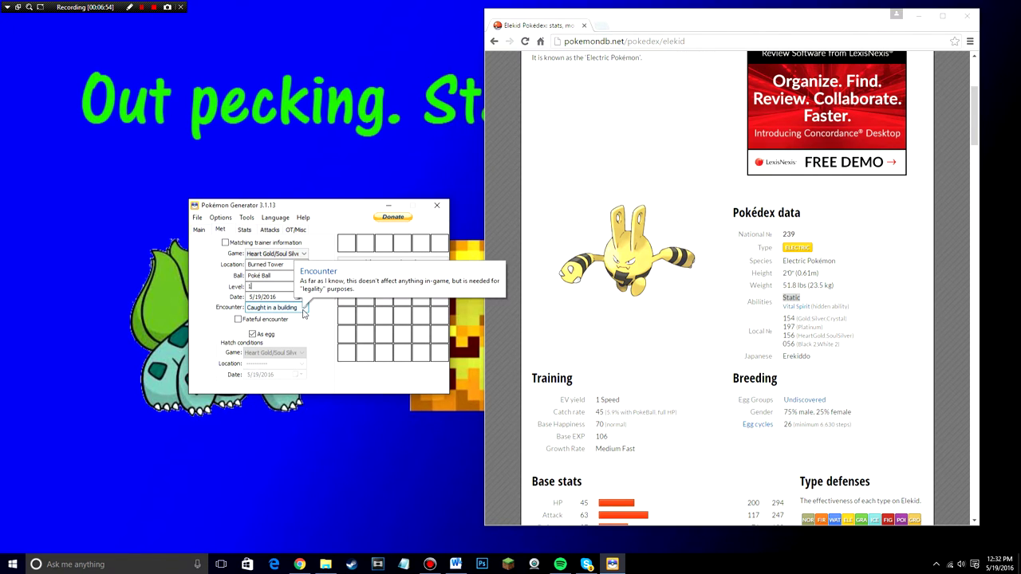
left_click(303, 309)
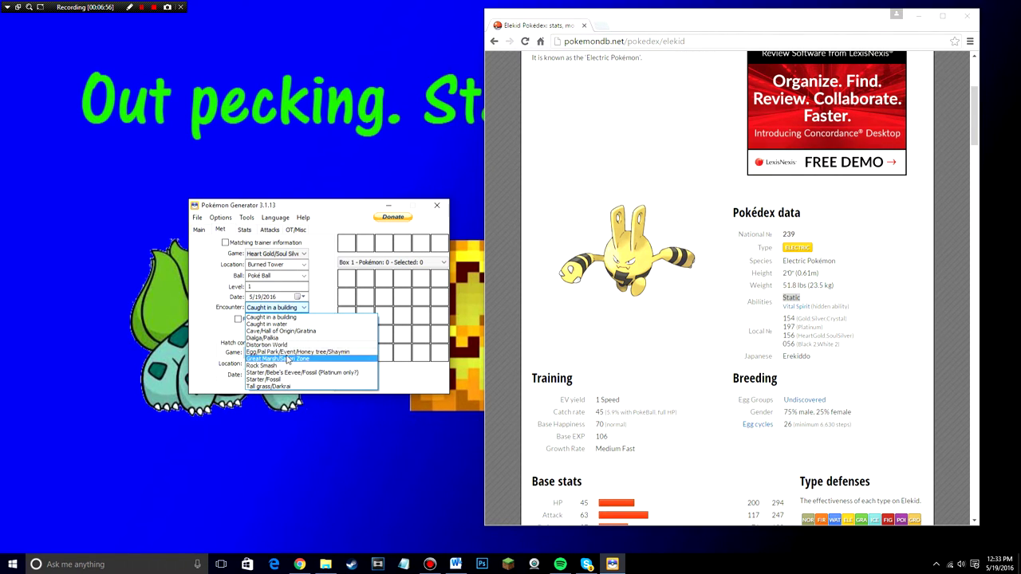
left_click(290, 352)
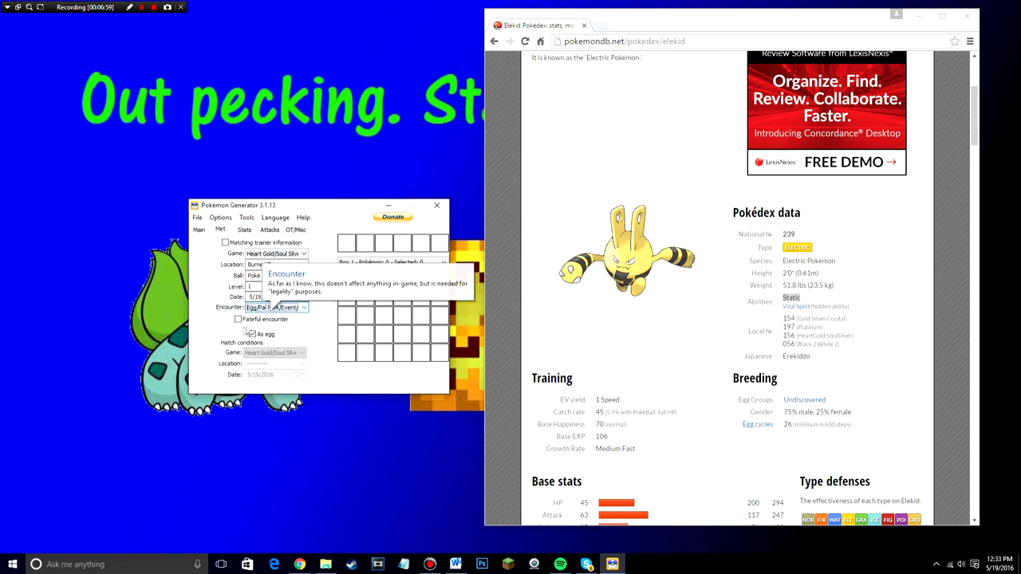
left_click(239, 321)
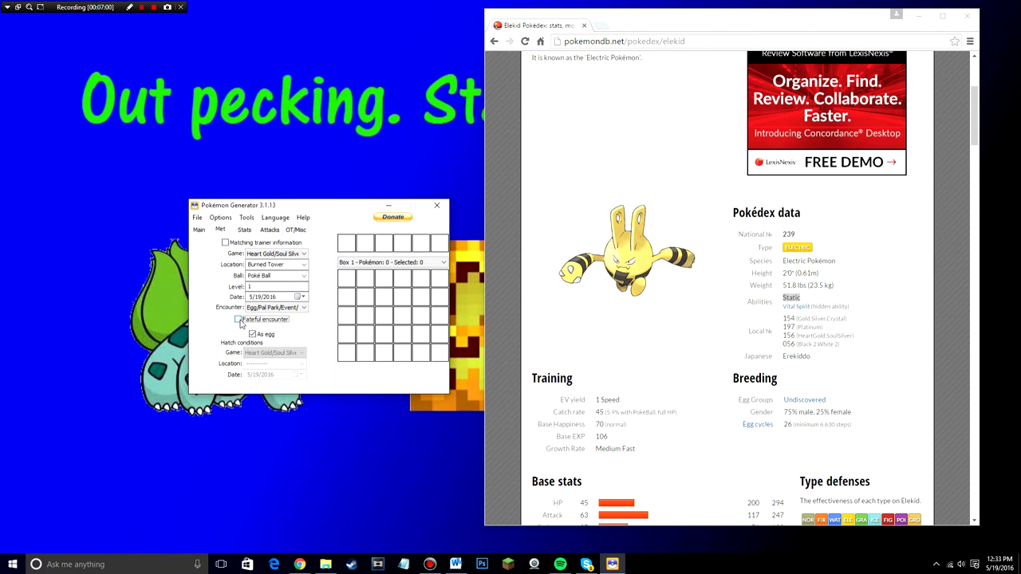
Step: Randomize the Elekid's IVs and EVs (510 total), then show its four empty move slots
left_click(248, 232)
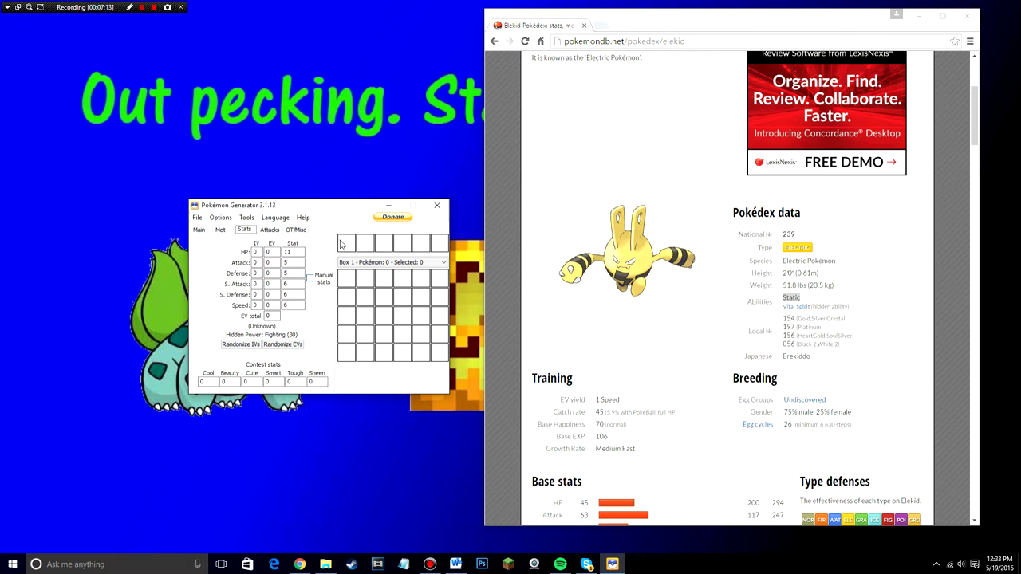
double_click(257, 251)
double_click(269, 263)
left_click(241, 344)
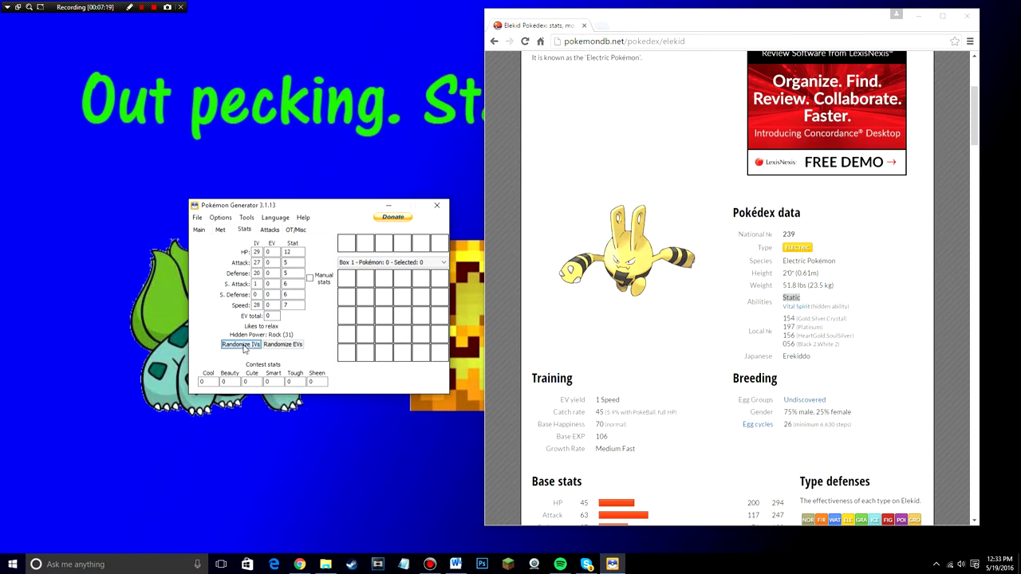
left_click(294, 345)
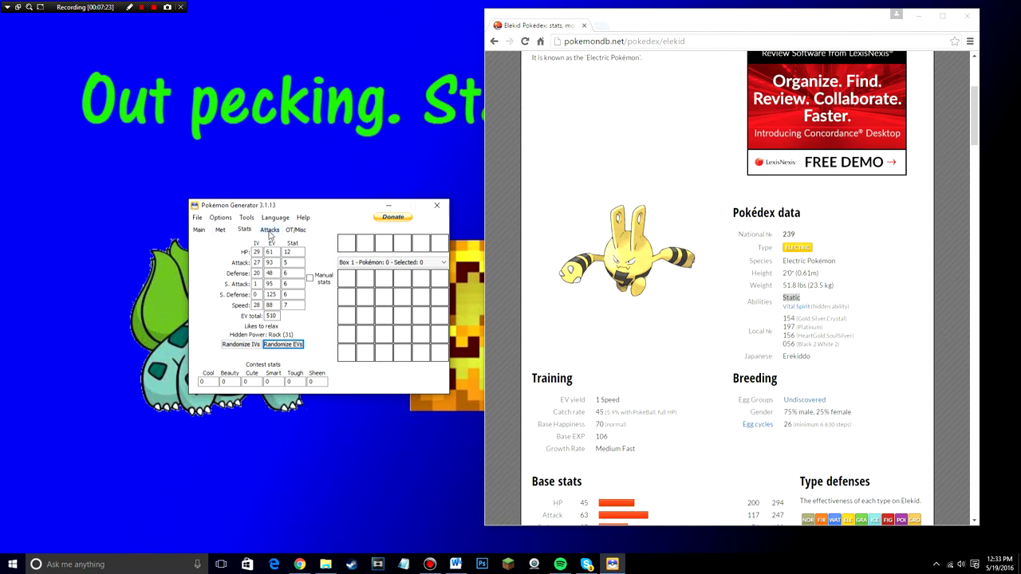
left_click(269, 229)
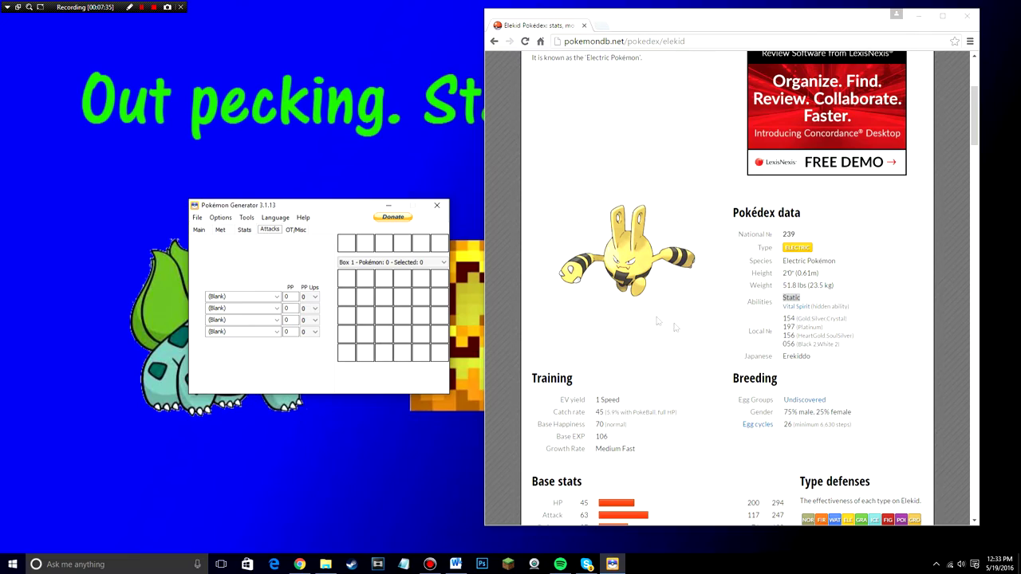
Step: Show Elekid's Generation 4 HeartGold/SoulSilver level-up learnset on Pokémon Database
left_click(646, 334)
scroll(658, 342, "down", 2)
scroll(670, 347, "up", 5)
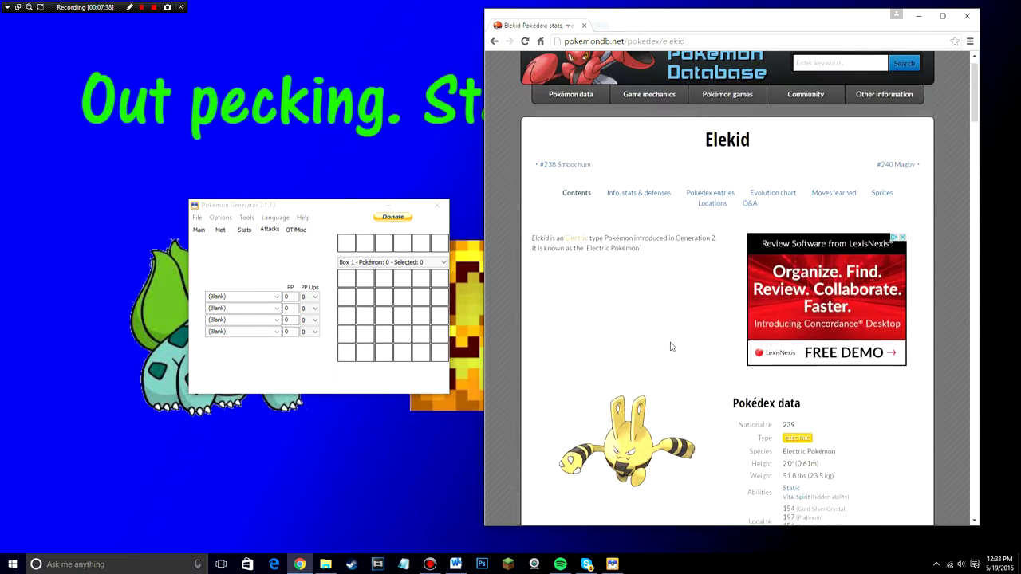
scroll(741, 215, "down", 1)
scroll(836, 110, "up", 1)
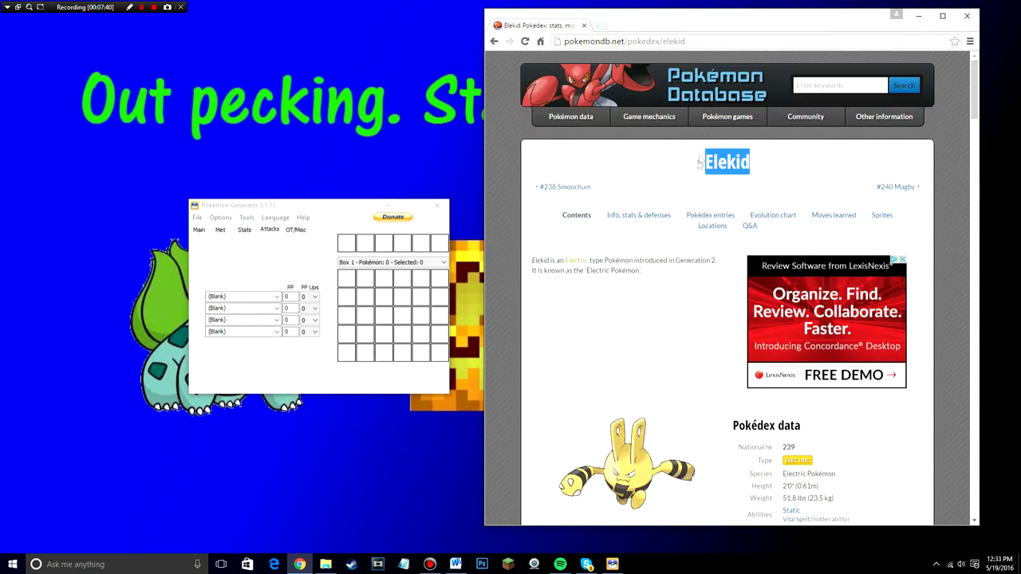
scroll(658, 362, "down", 12)
scroll(668, 355, "down", 2)
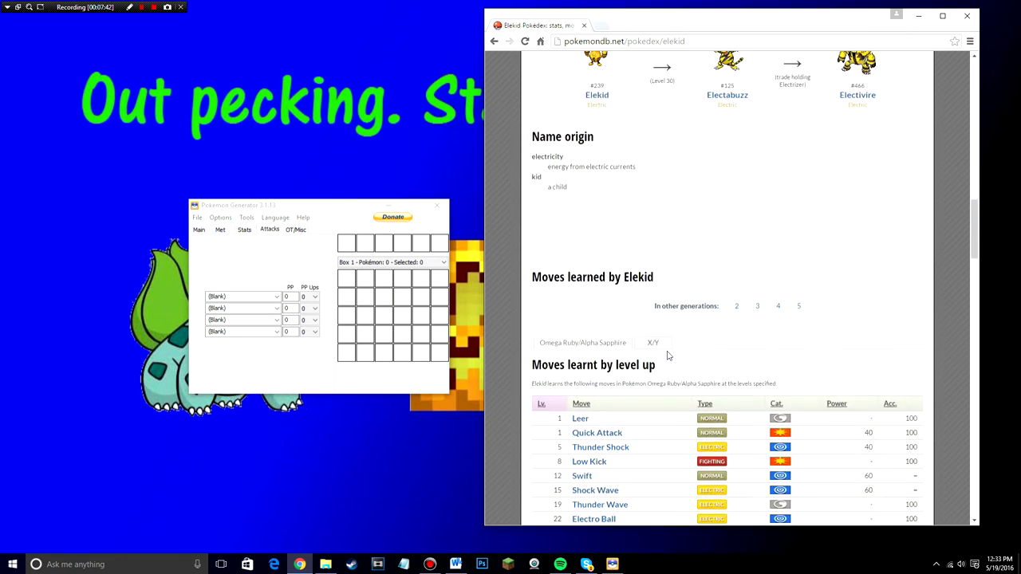
left_click(779, 257)
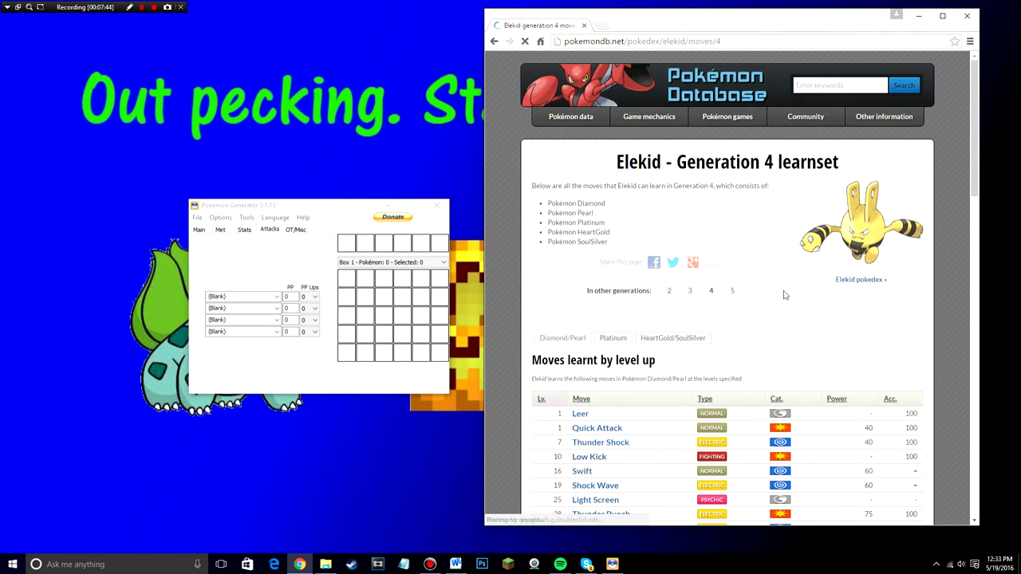
left_click(681, 339)
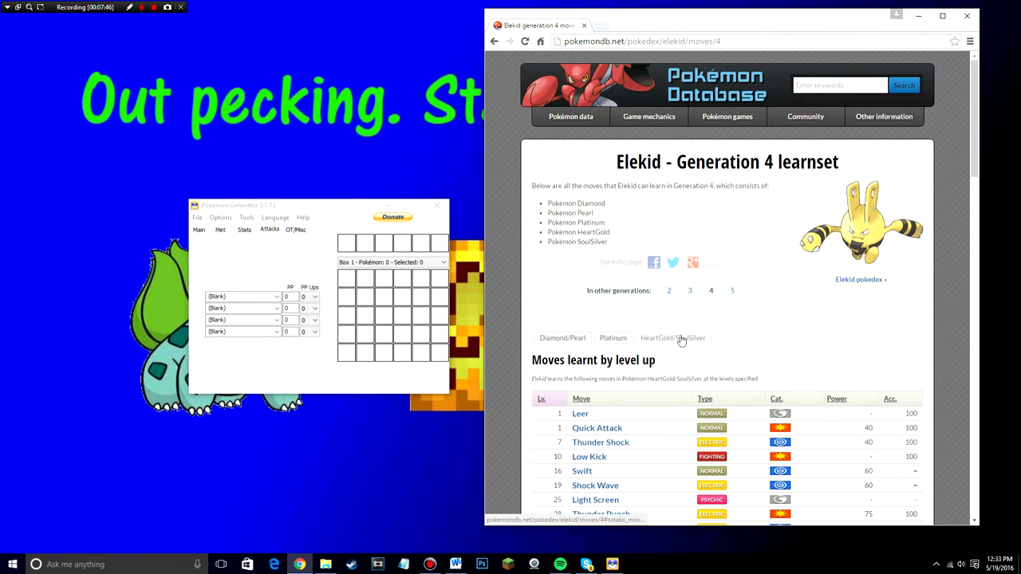
scroll(767, 321, "down", 2)
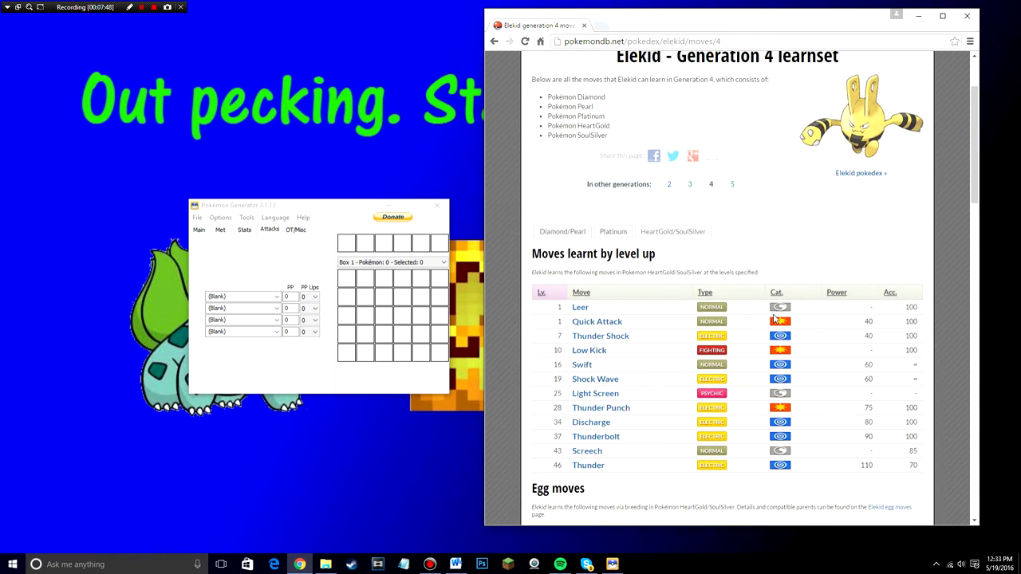
scroll(773, 319, "down", 1)
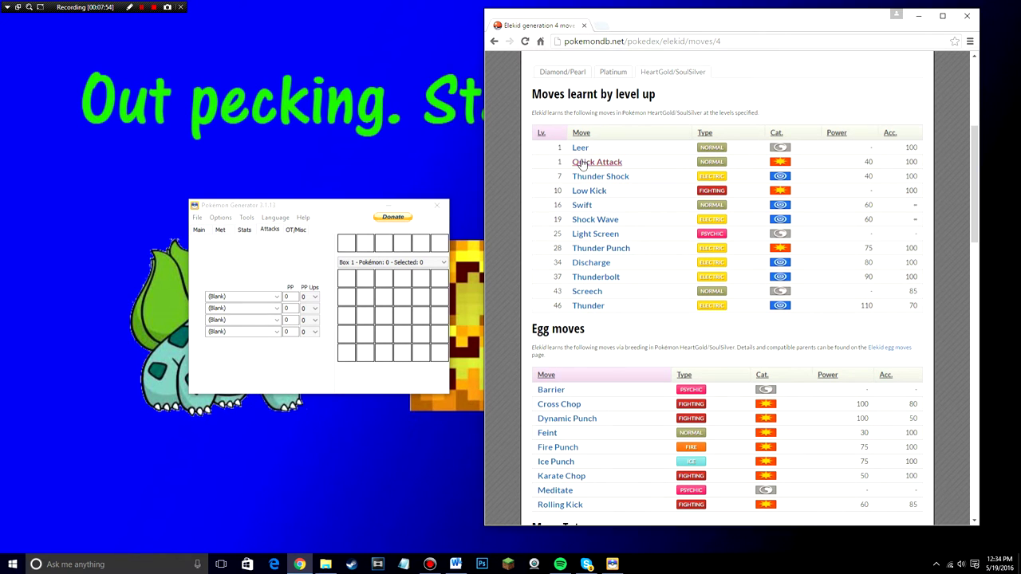
left_click_drag(558, 166, 562, 138)
left_click_drag(532, 95, 656, 94)
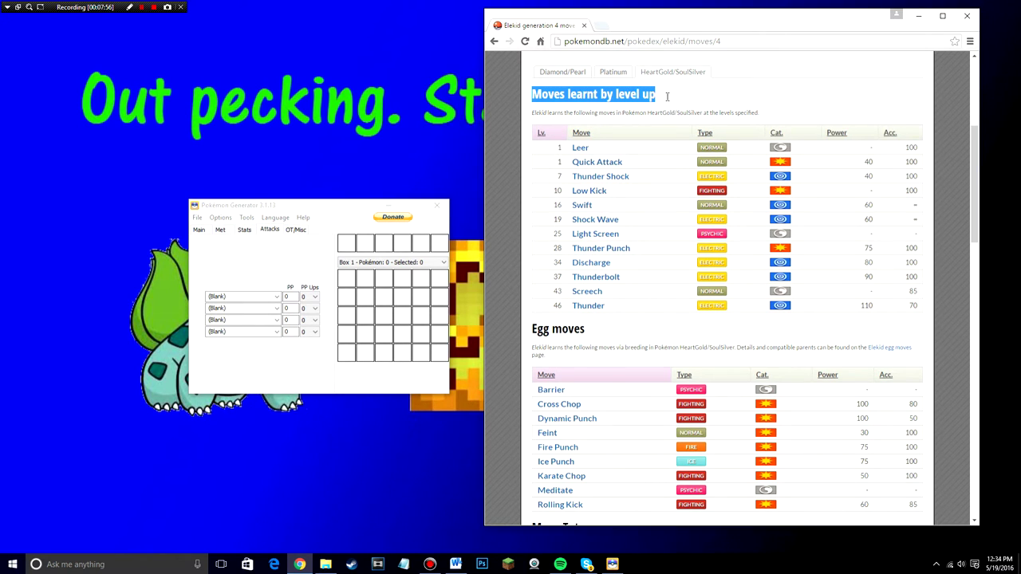
left_click_drag(561, 170, 561, 143)
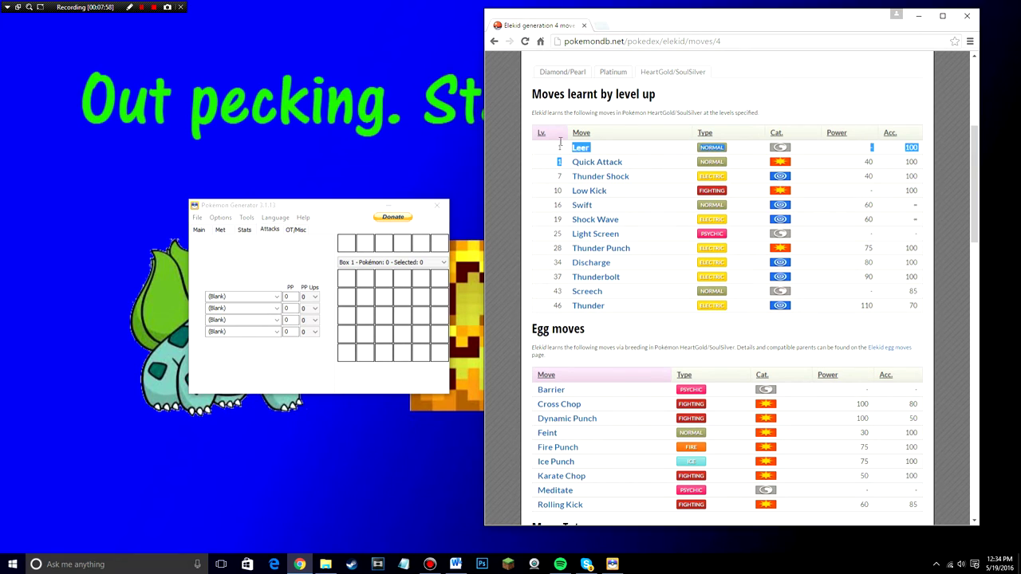
left_click(561, 151)
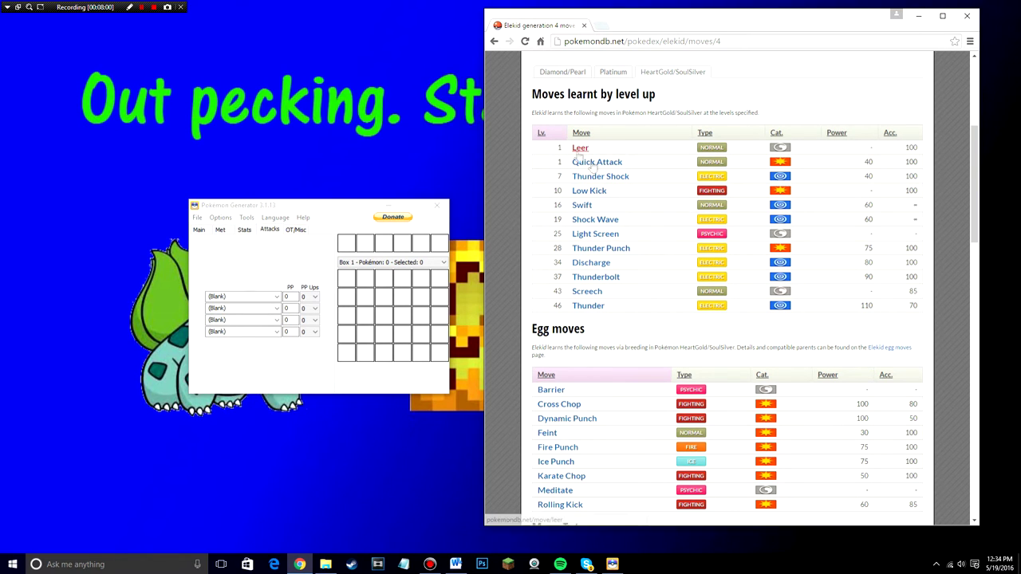
Step: Set the first move to Leer and the second move to Quick Attack
left_click(277, 297)
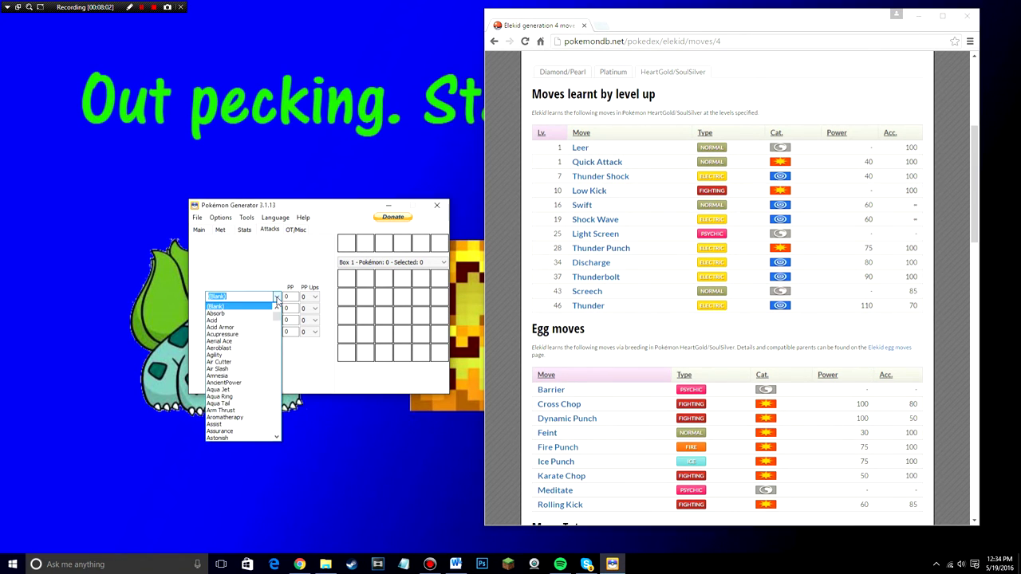
type("leer")
key("Return")
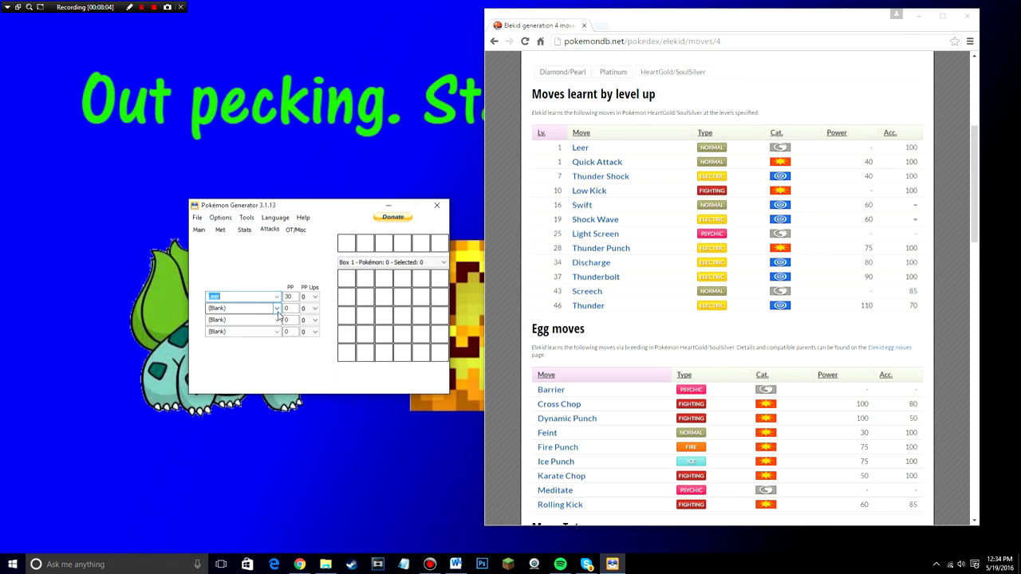
left_click(277, 309)
type("q")
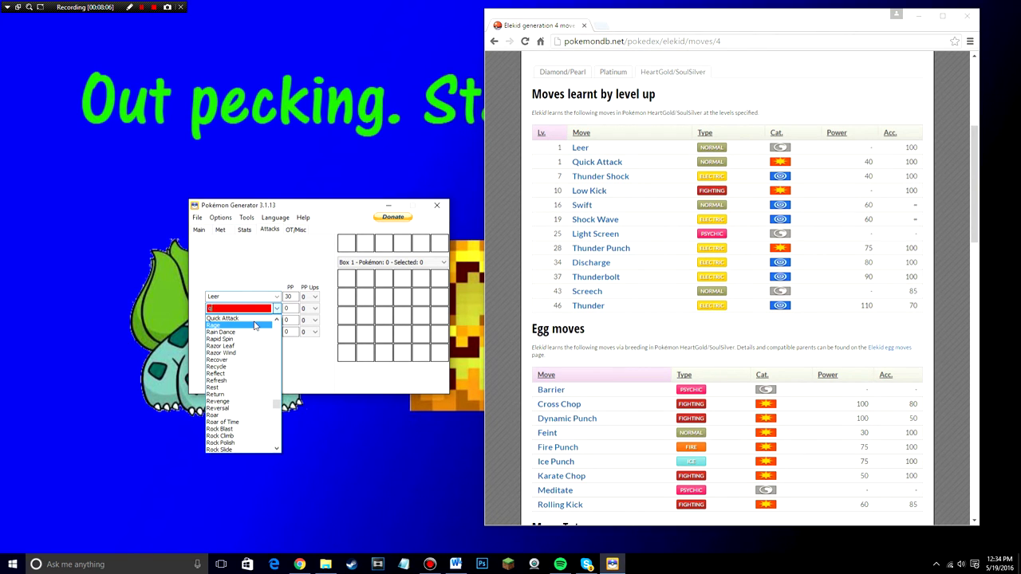
left_click(256, 318)
Step: Scroll to and highlight Elekid's Egg moves table on the learnset page
left_click(518, 167)
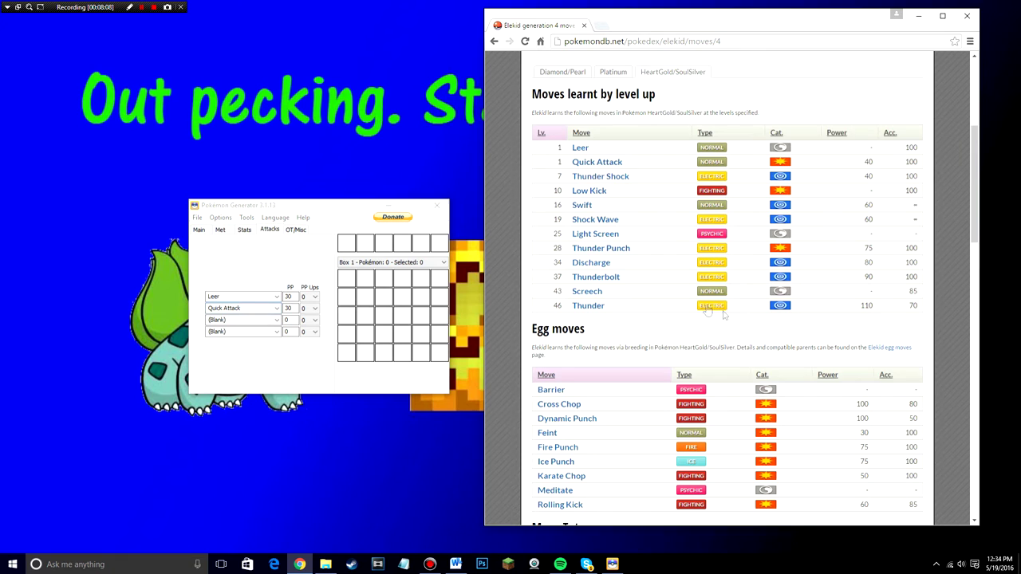
scroll(718, 319, "down", 3)
left_click_drag(587, 223, 530, 224)
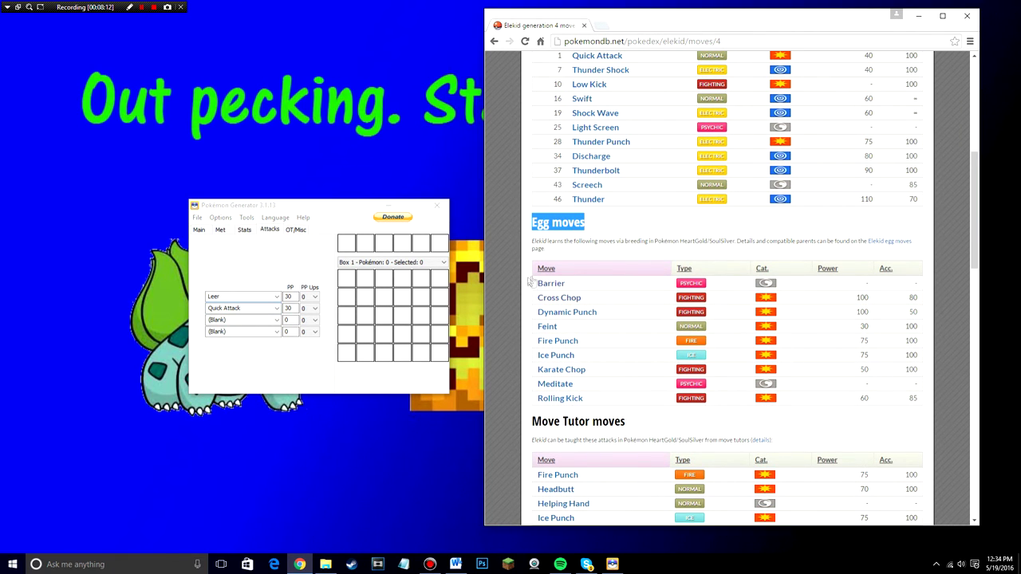
left_click_drag(541, 418, 530, 278)
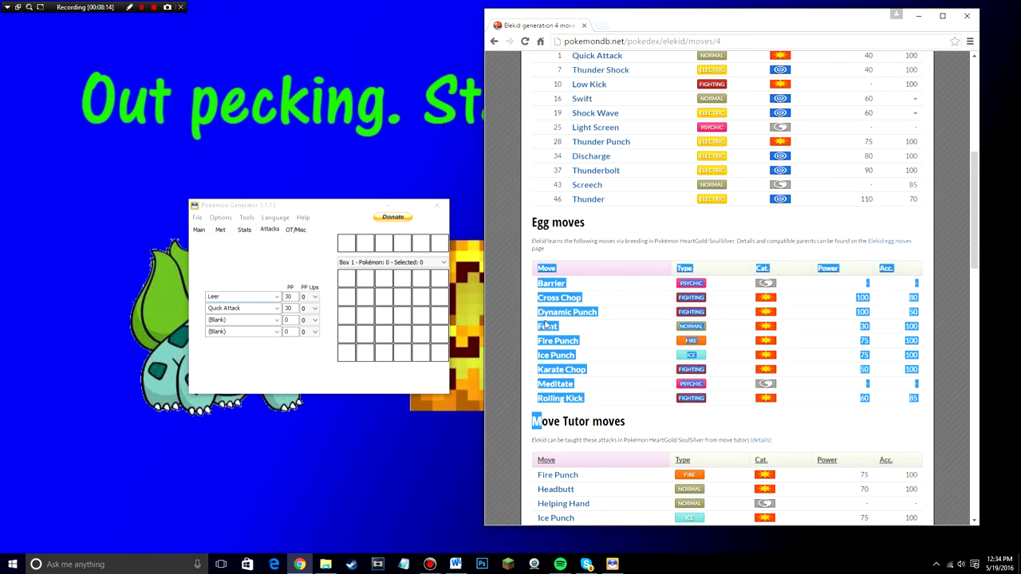
left_click(574, 240)
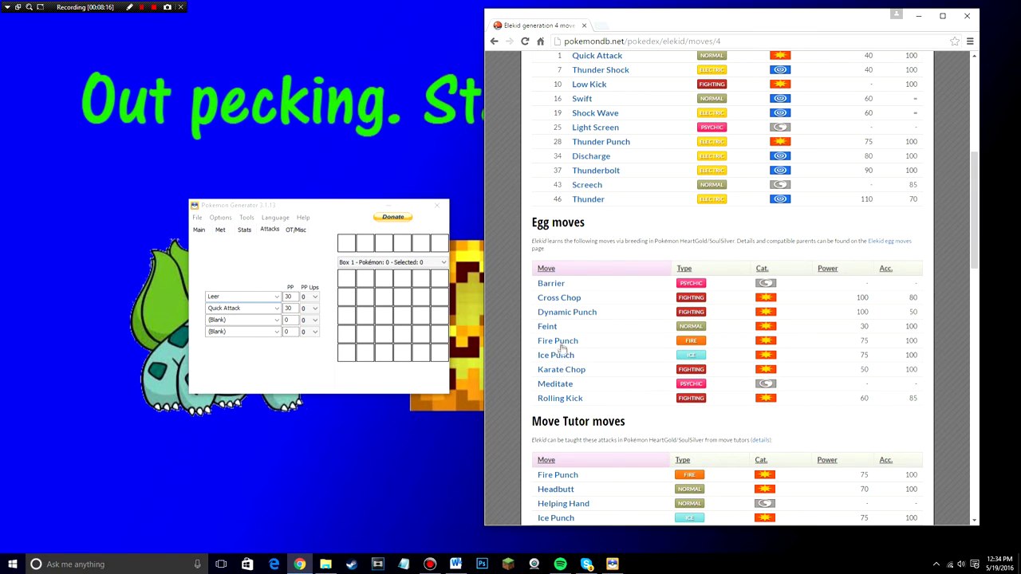
Step: Set the third move to Fire Punch and the fourth to Ice Punch
left_click(277, 322)
left_click(277, 323)
type("fire")
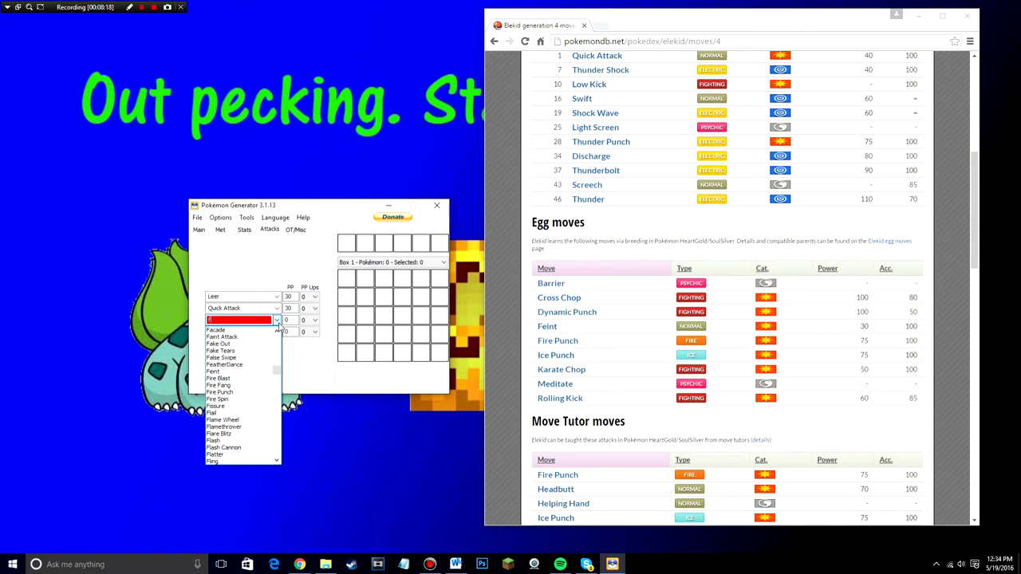
left_click(234, 344)
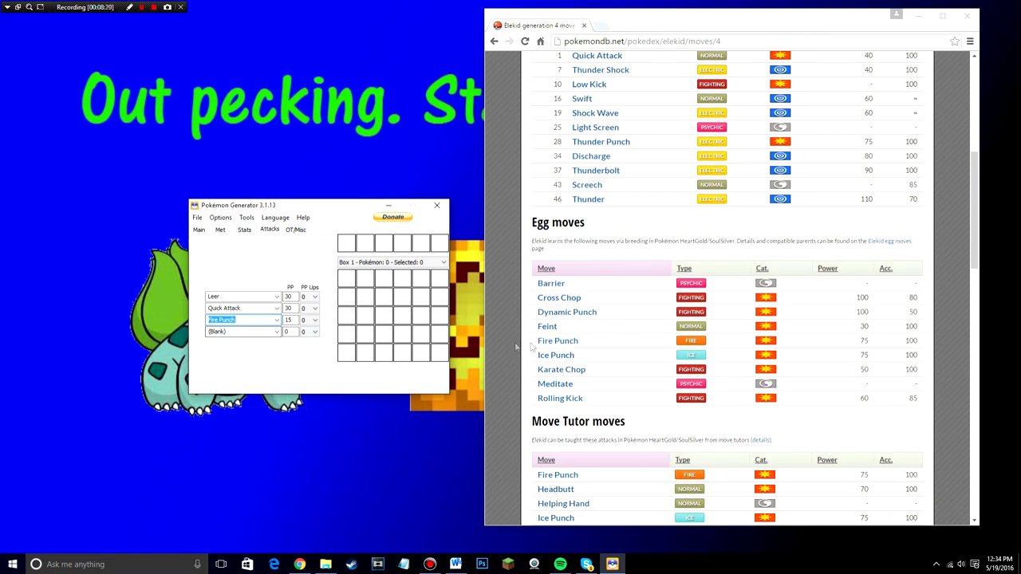
left_click(277, 331)
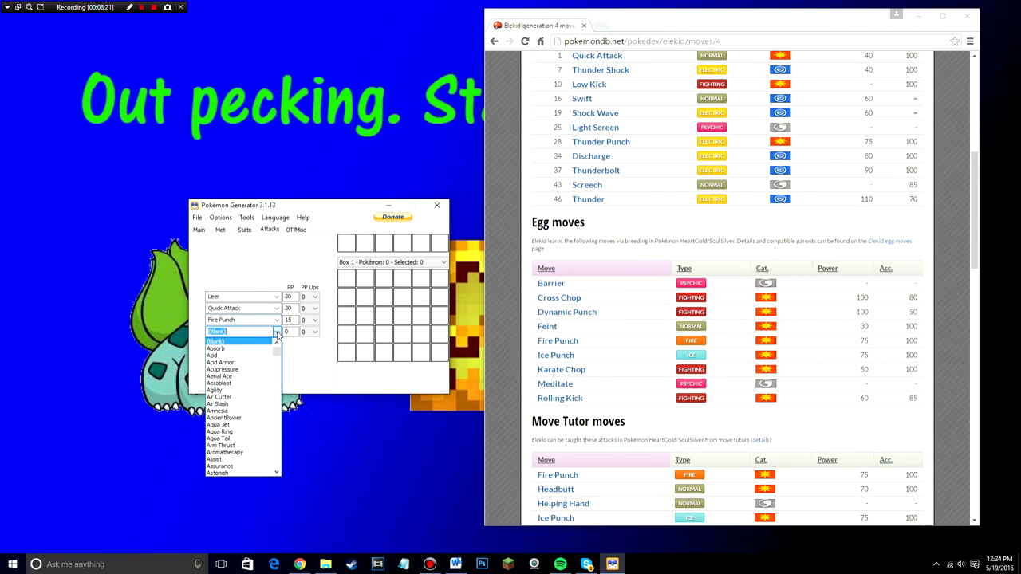
type("ice")
key("Down")
key("Down")
key("Down")
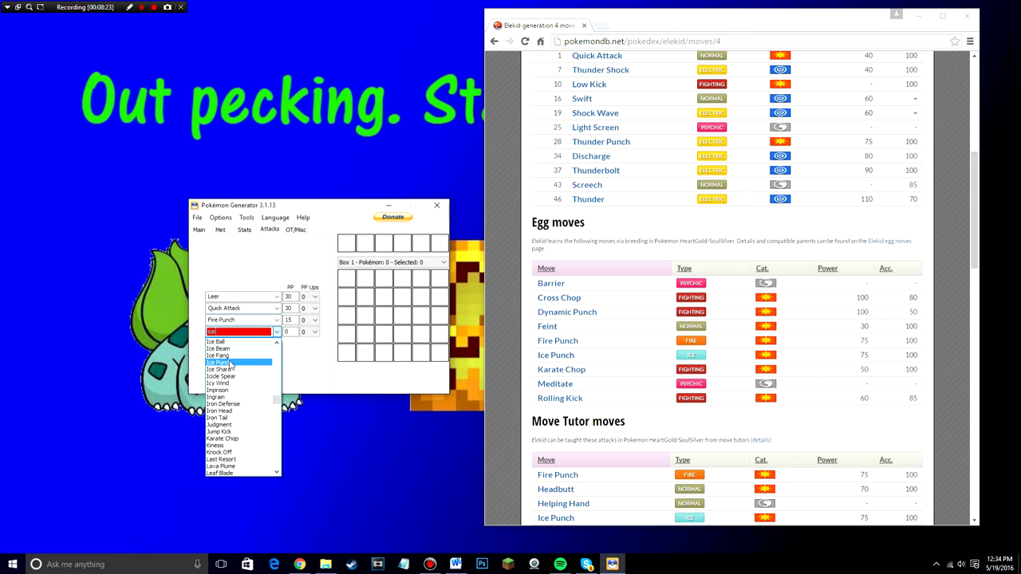
key("Return")
Step: Replace Leer with Cross Chop as the first move
scroll(564, 116, "up", 2)
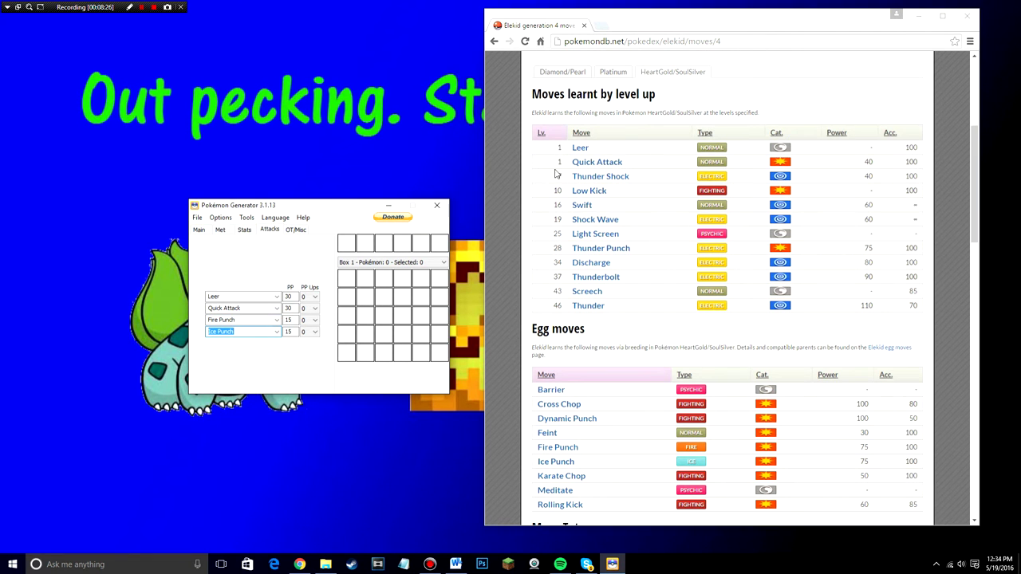
left_click_drag(569, 162, 625, 162)
scroll(550, 239, "down", 3)
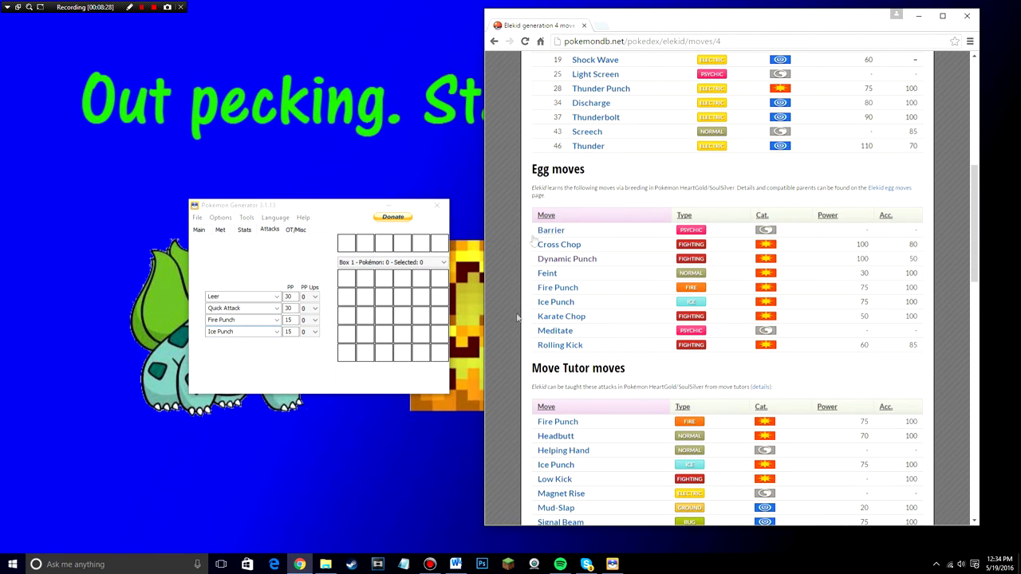
left_click(276, 297)
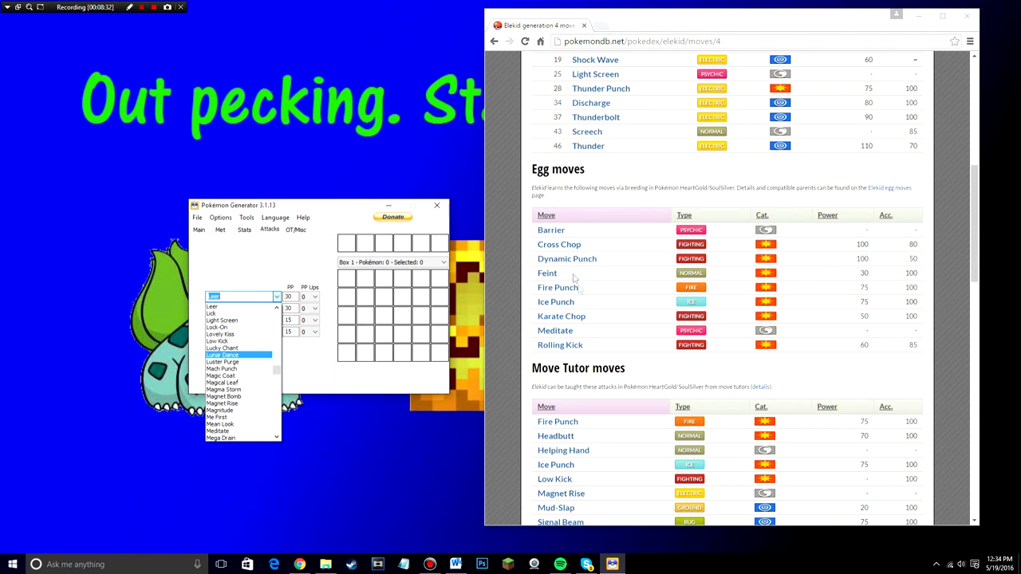
type("cross")
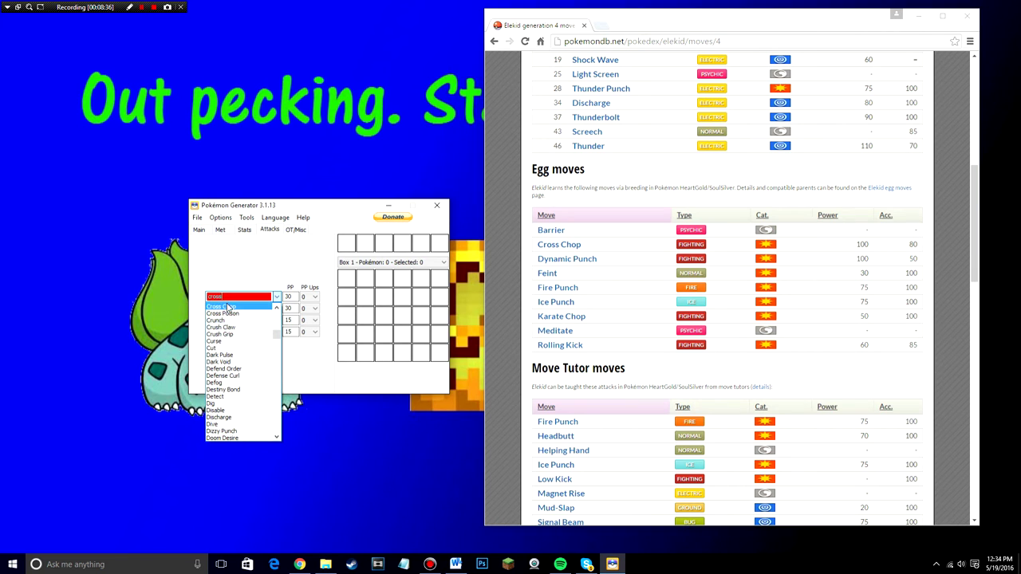
left_click(229, 307)
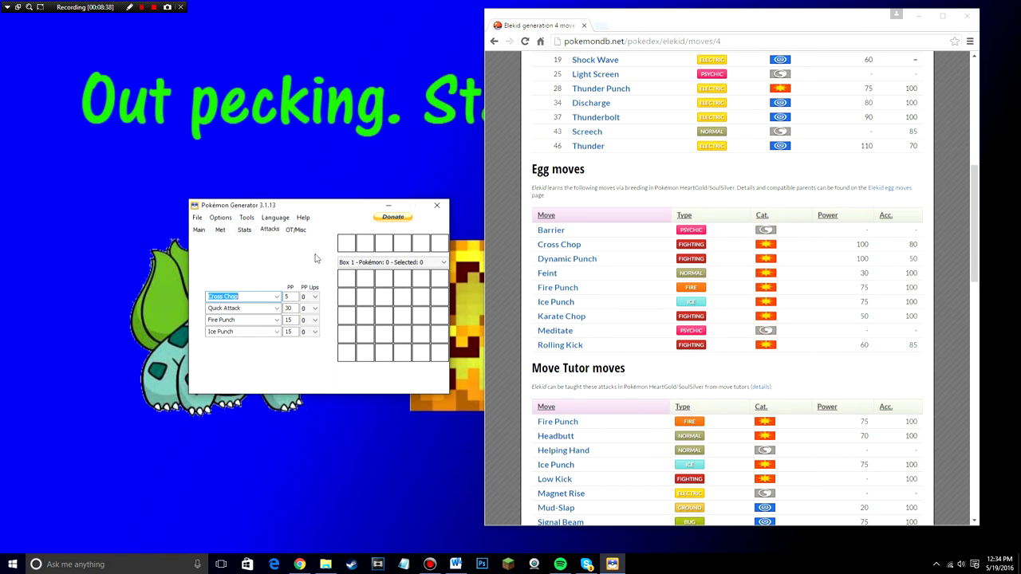
Step: Review Elekid's level-up moves in the database page, highlighting the heading and the Leer row
scroll(500, 302, "up", 3)
scroll(542, 215, "down", 1)
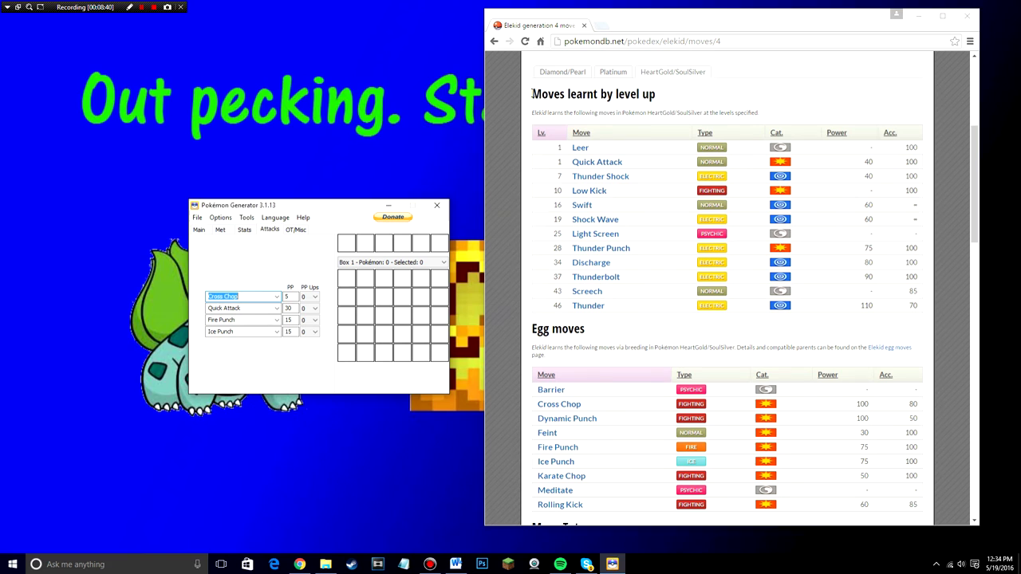
left_click_drag(531, 94, 766, 97)
mouse_move(559, 165)
left_mouse_down()
mouse_move(559, 141)
mouse_move(559, 163)
mouse_move(561, 150)
left_mouse_up()
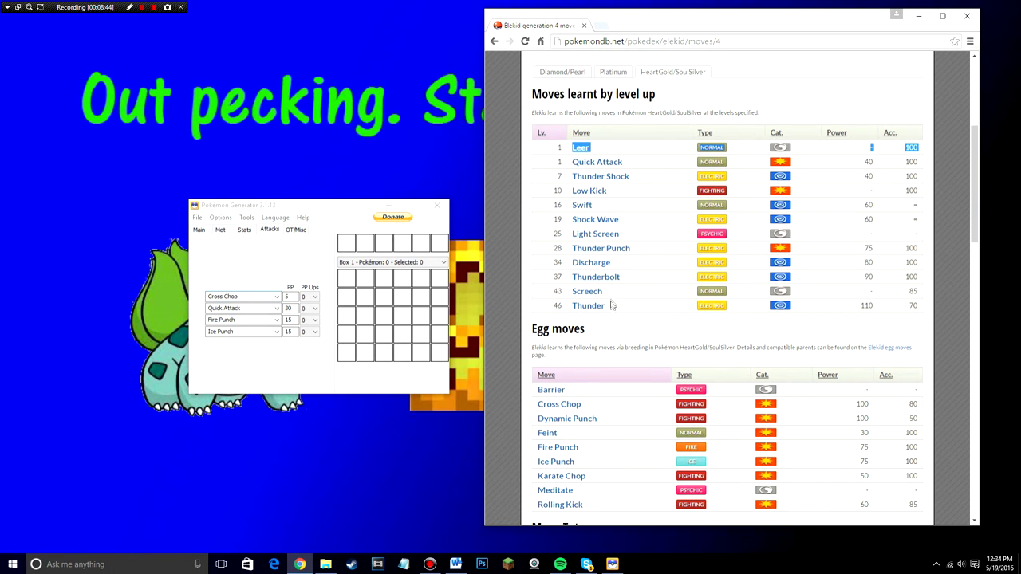
scroll(612, 305, "down", 2)
left_click_drag(603, 221, 510, 212)
scroll(626, 279, "down", 5)
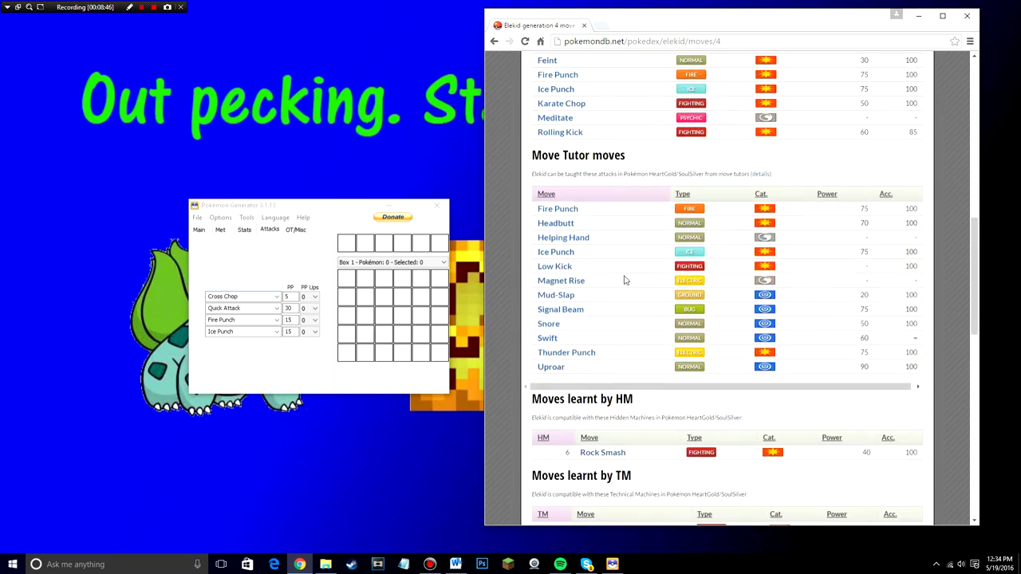
scroll(625, 279, "up", 3)
scroll(625, 280, "up", 2)
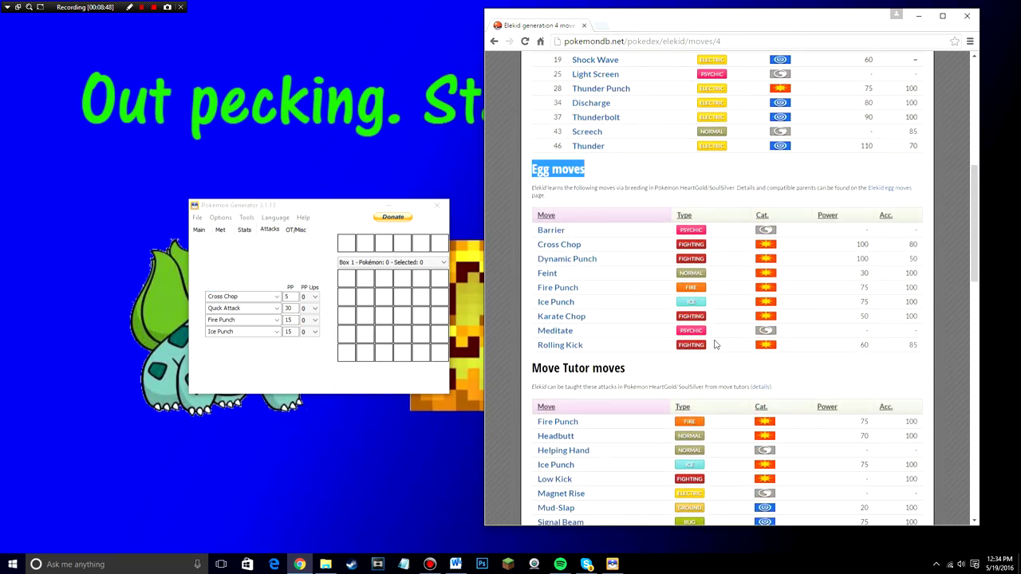
scroll(713, 344, "down", 3)
scroll(686, 327, "down", 4)
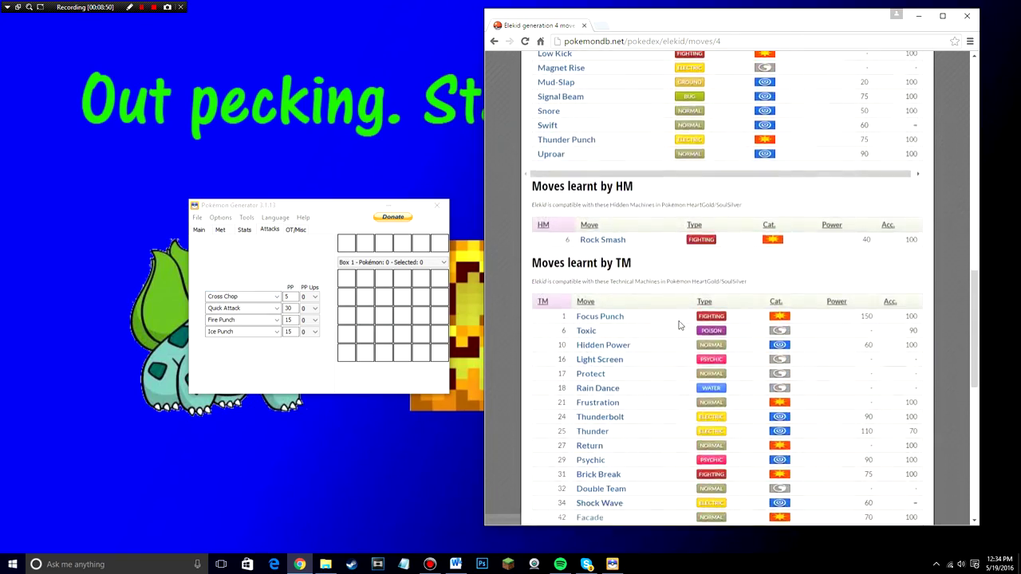
scroll(678, 323, "up", 8)
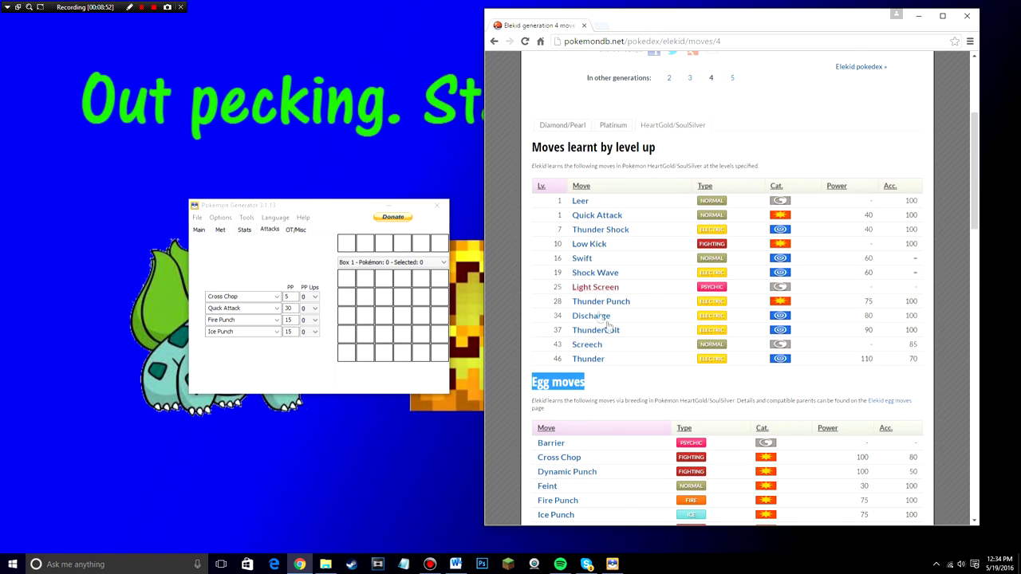
scroll(614, 325, "up", 3)
Step: Check Cross Chop's PP Ups options, keep them at 0, and view the trainer details
left_click(269, 241)
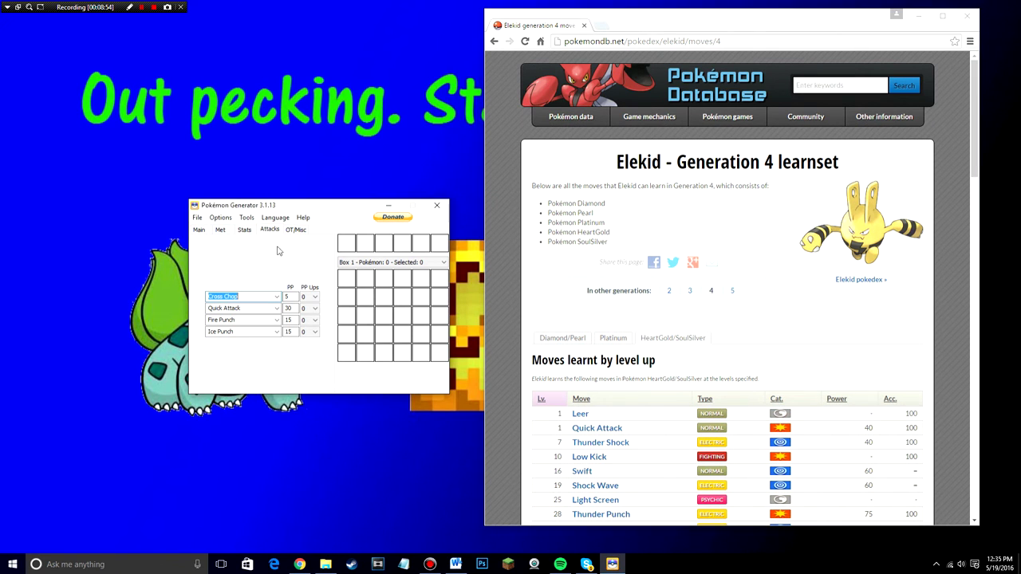
left_click(315, 297)
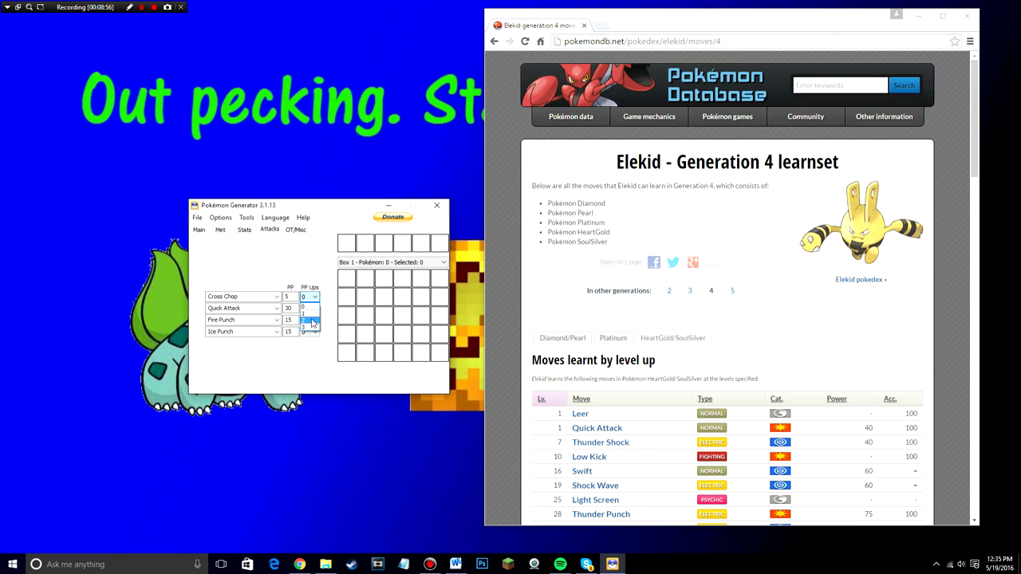
left_click(316, 306)
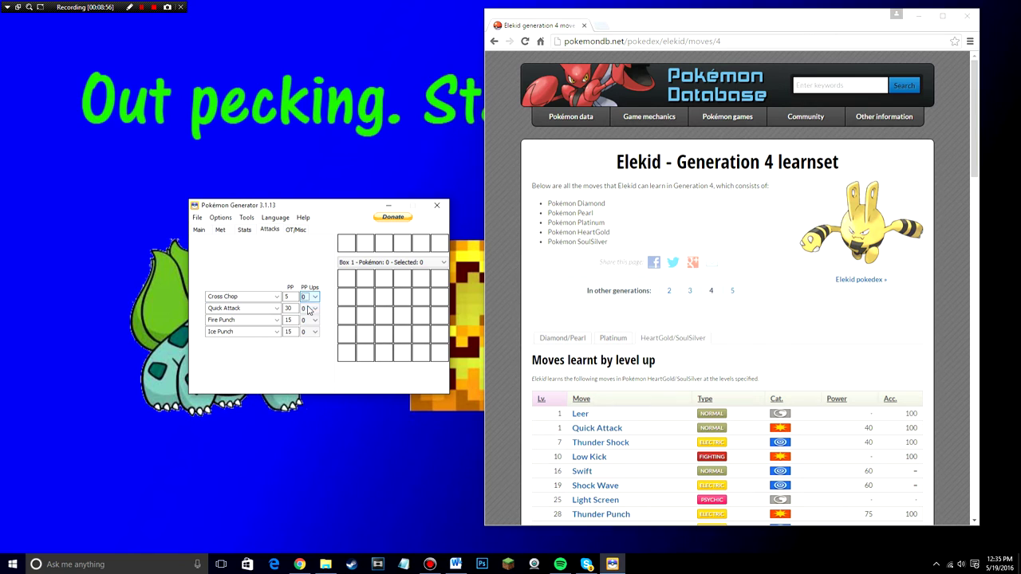
left_click(296, 230)
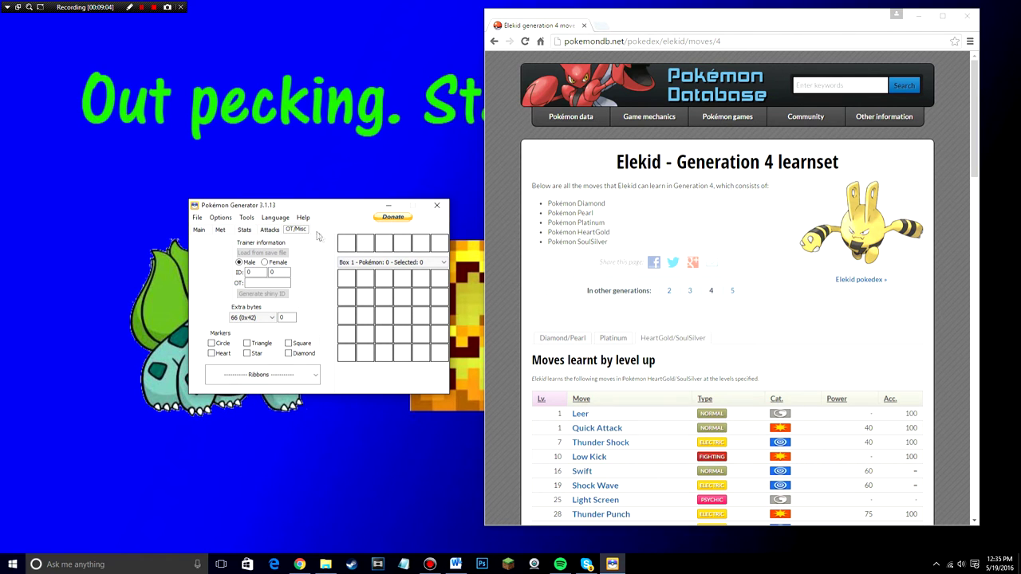
Step: Return to the egg's main details and confirm HeartGold/SoulSilver as the target game
left_click(204, 230)
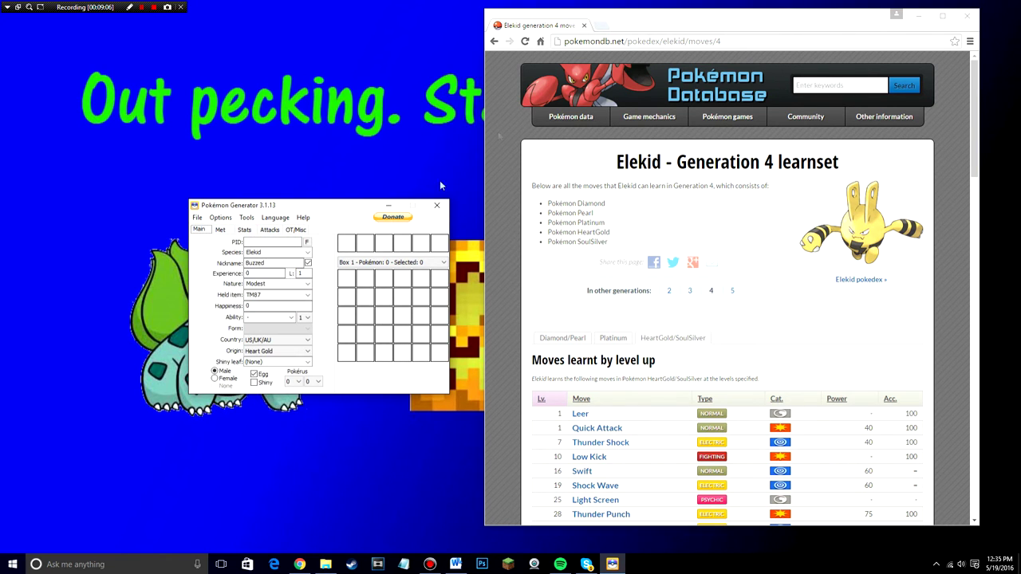
left_click(918, 15)
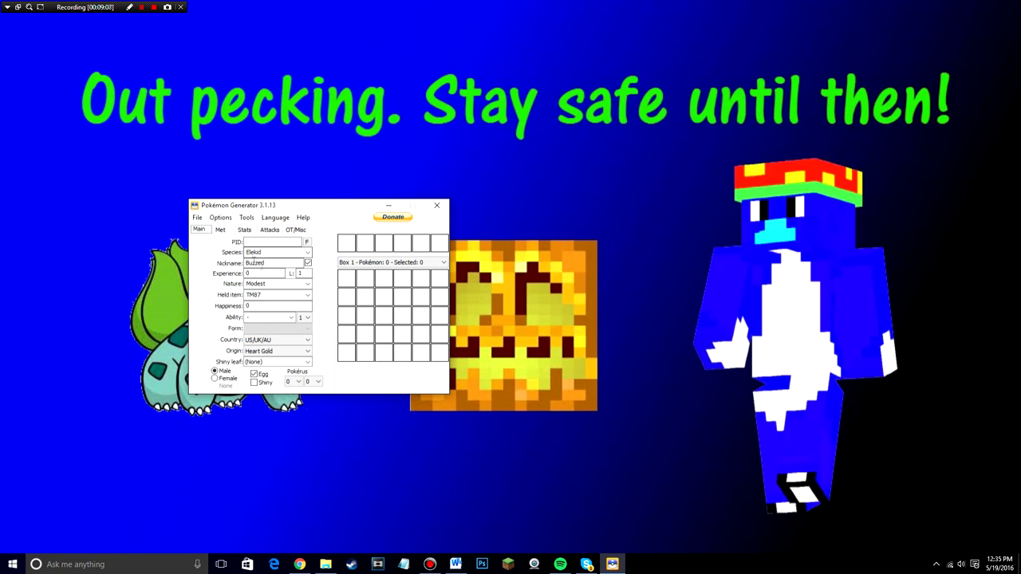
left_click(221, 217)
mouse_move(263, 233)
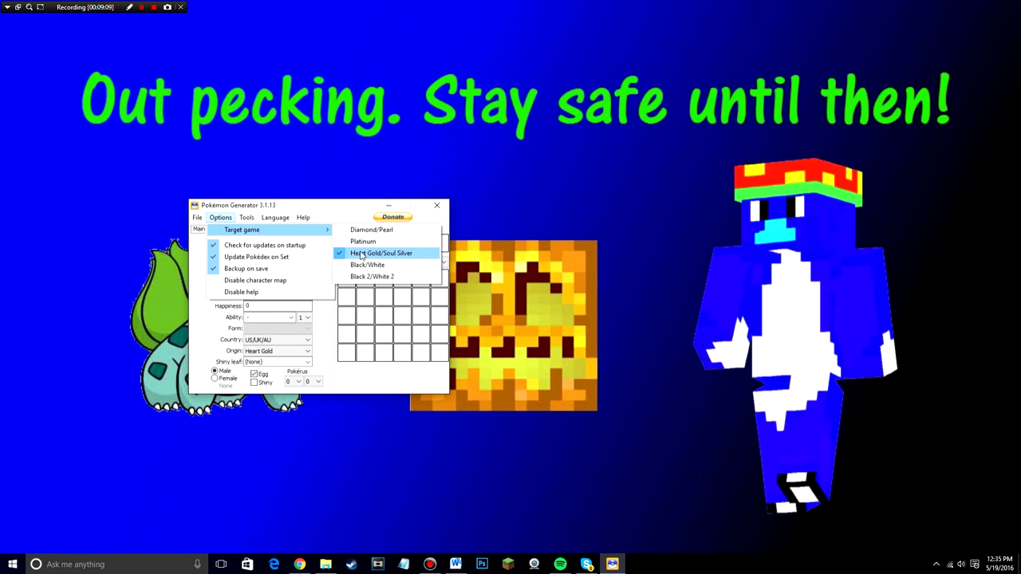
left_click(375, 253)
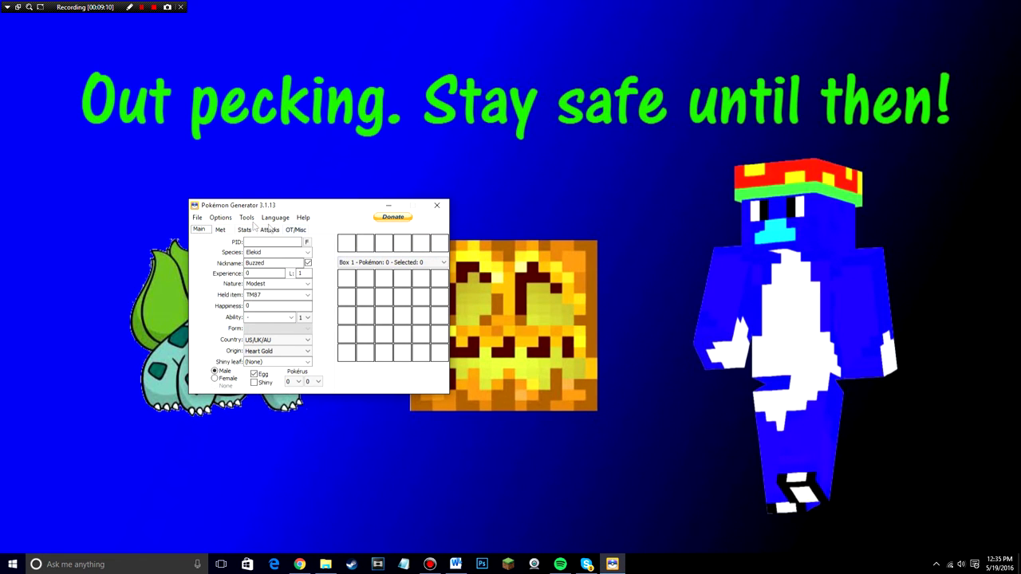
Step: Begin saving the egg as a .pkm file, entering the name 'egglocke 1' and editing it
left_click(197, 217)
left_click(230, 247)
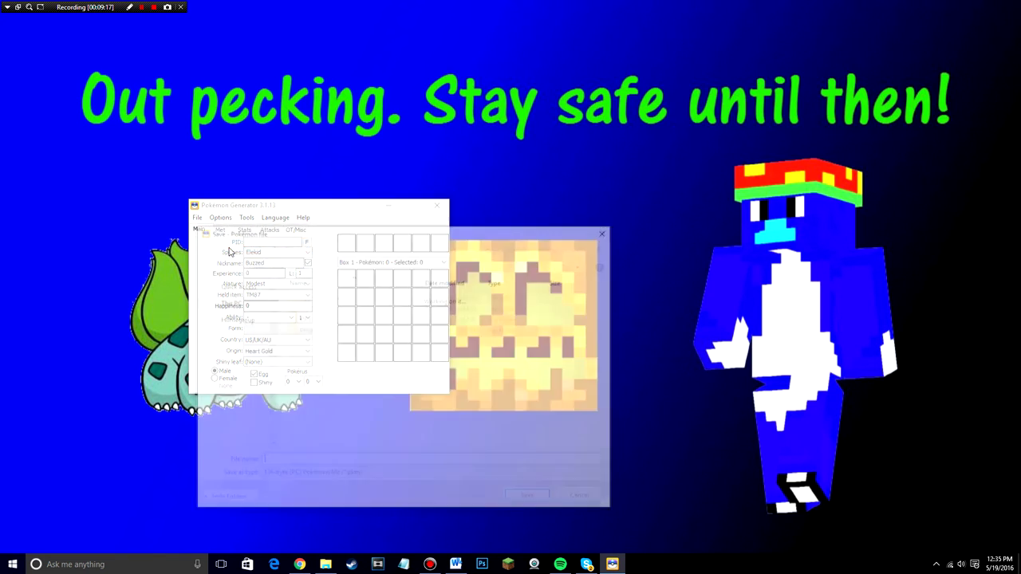
left_click_drag(373, 237, 714, 203)
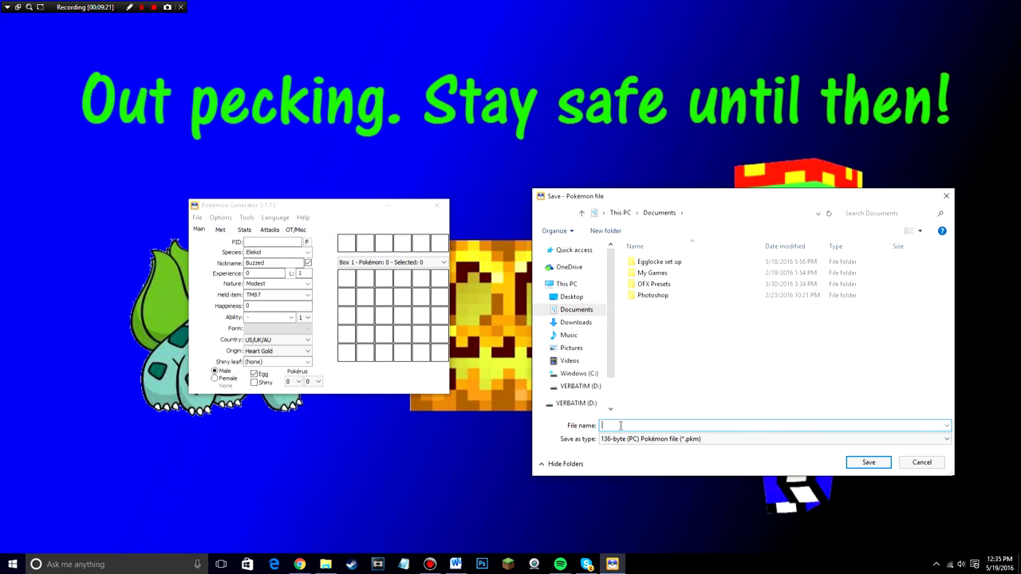
type("ele")
type("egglocke")
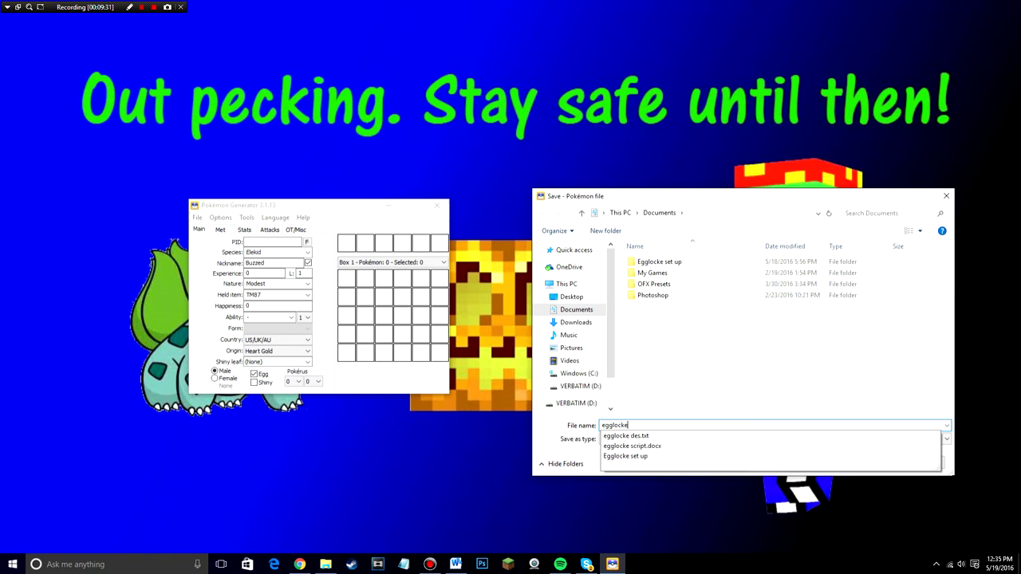
type(" 1")
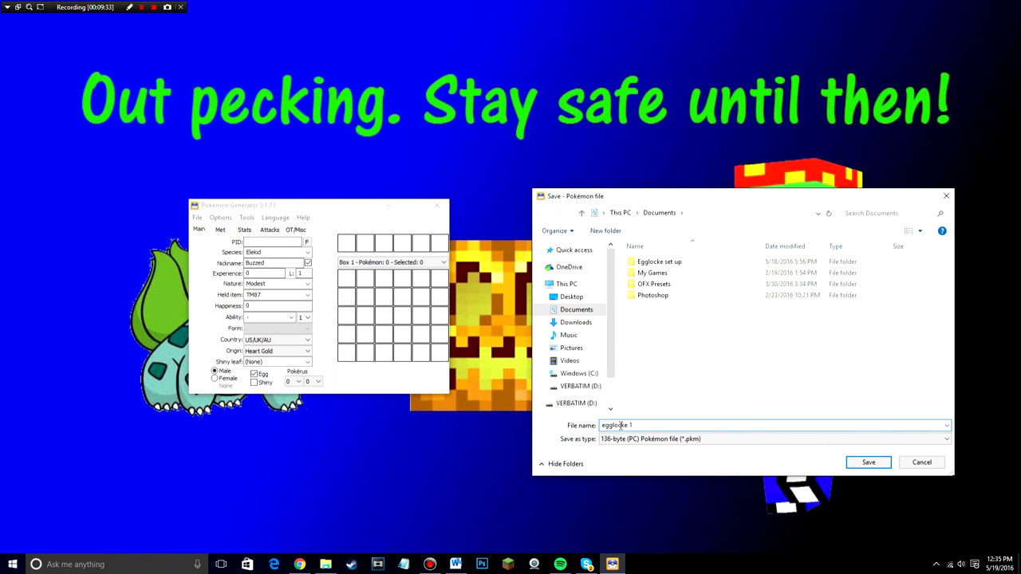
key("BackSpace")
Step: Save the file as 'egglocke poke 1' and view it in File Explorer's Documents folder
type("poke")
key("Return")
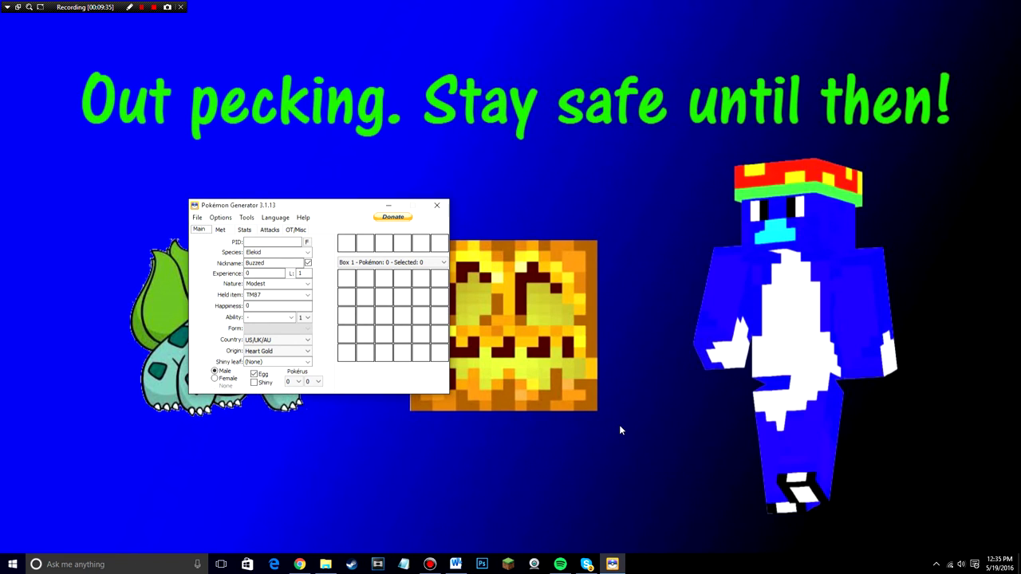
left_click(326, 563)
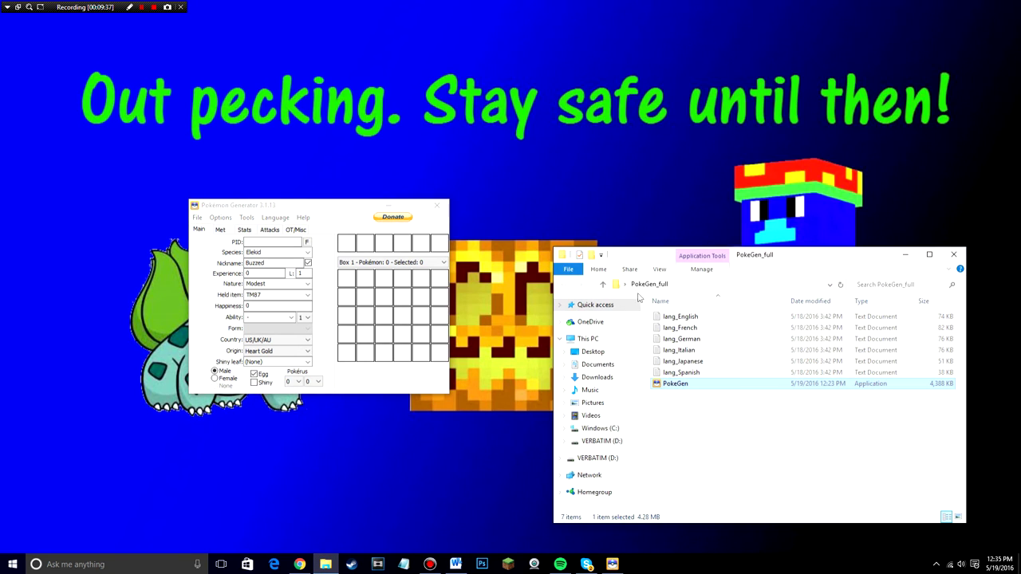
left_click(602, 366)
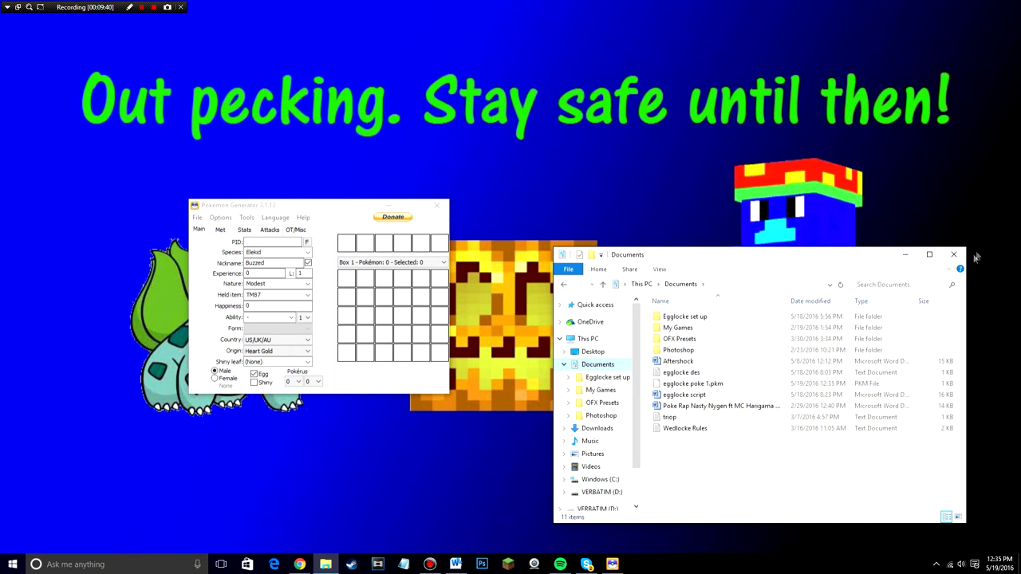
left_click(906, 255)
left_click(327, 564)
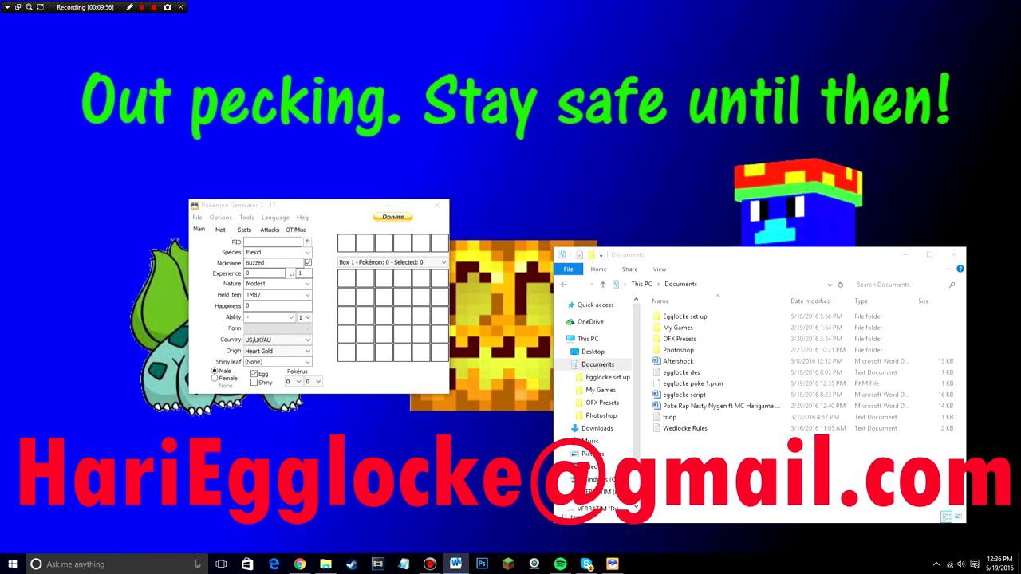
Step: Toggle the Documents window a few times from the taskbar, finally leaving it minimized
left_click(907, 257)
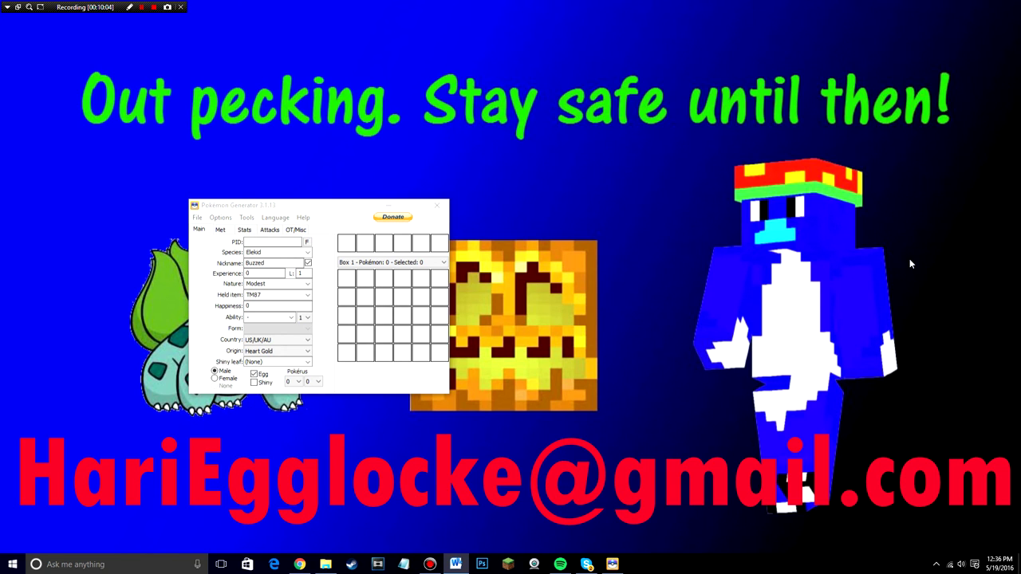
left_click(326, 564)
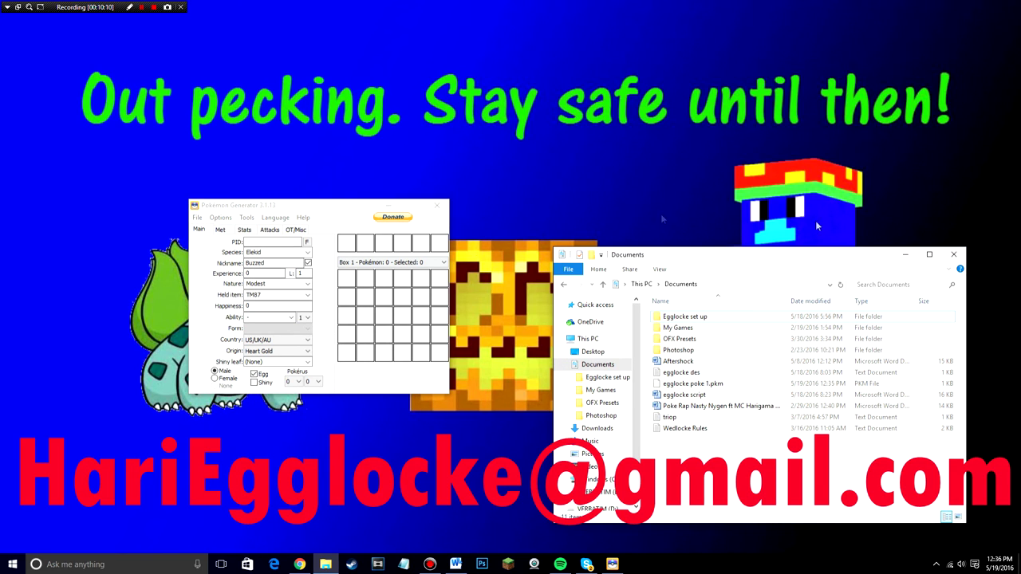
left_click(907, 258)
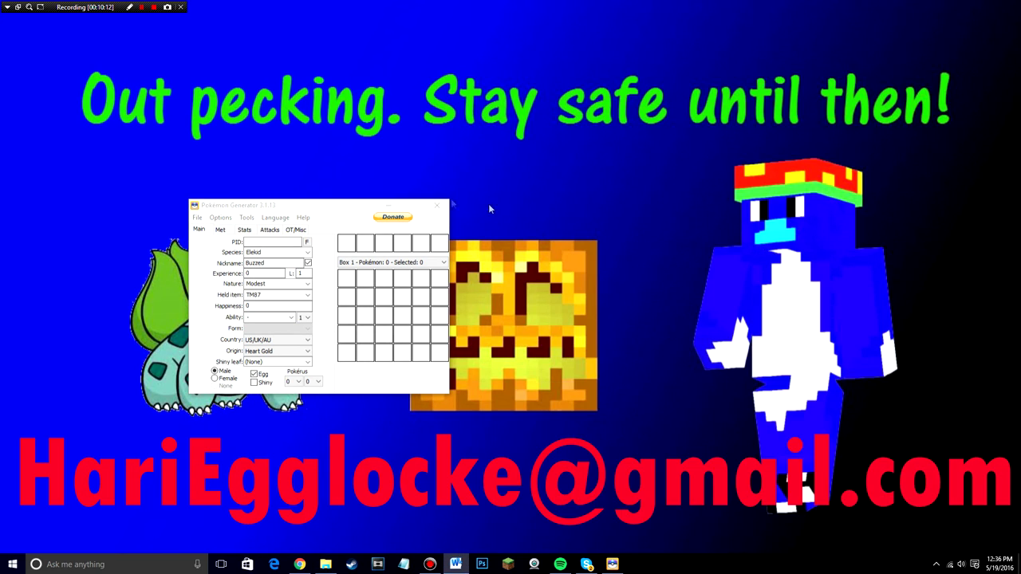
left_click(326, 564)
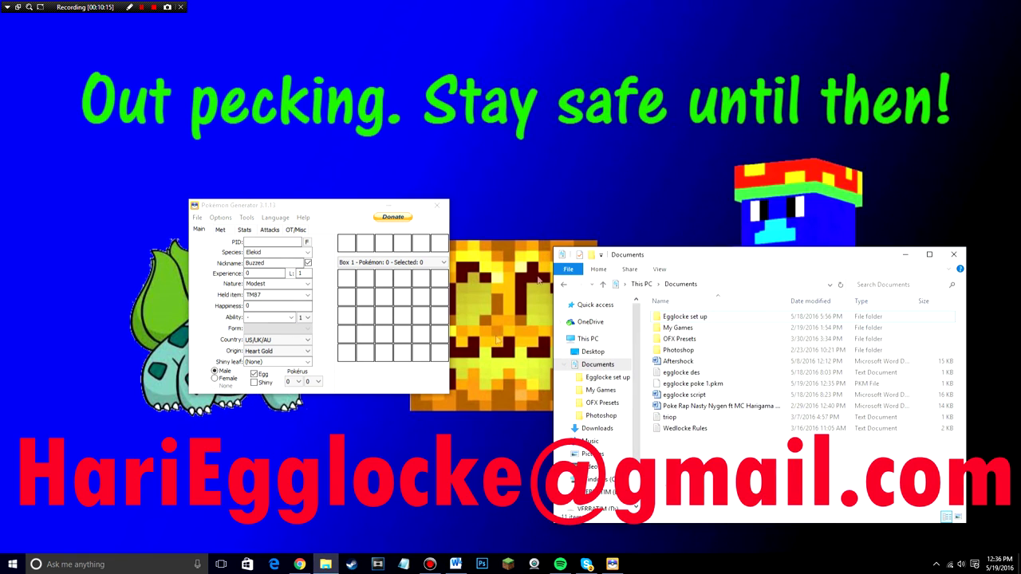
left_click(898, 256)
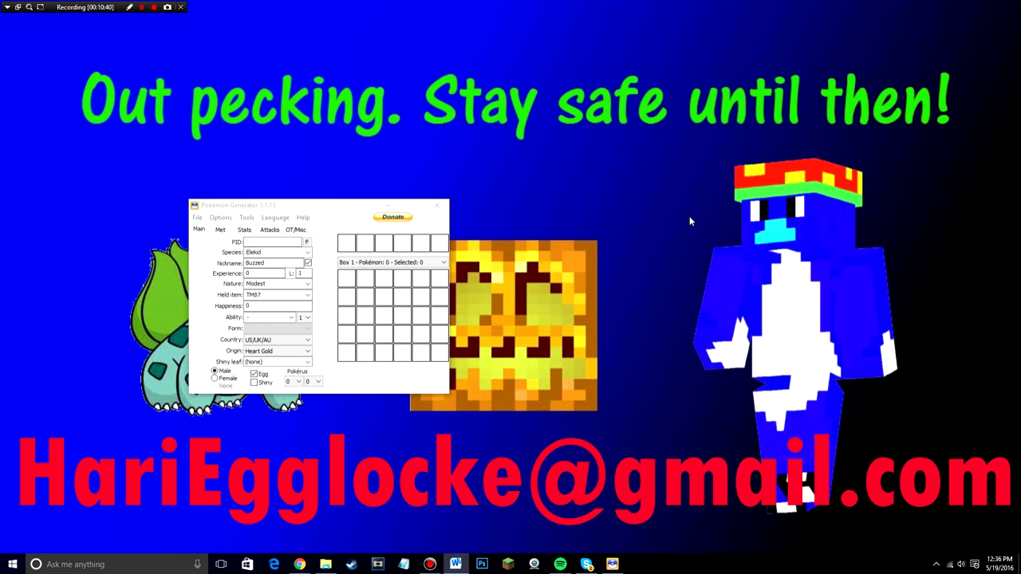